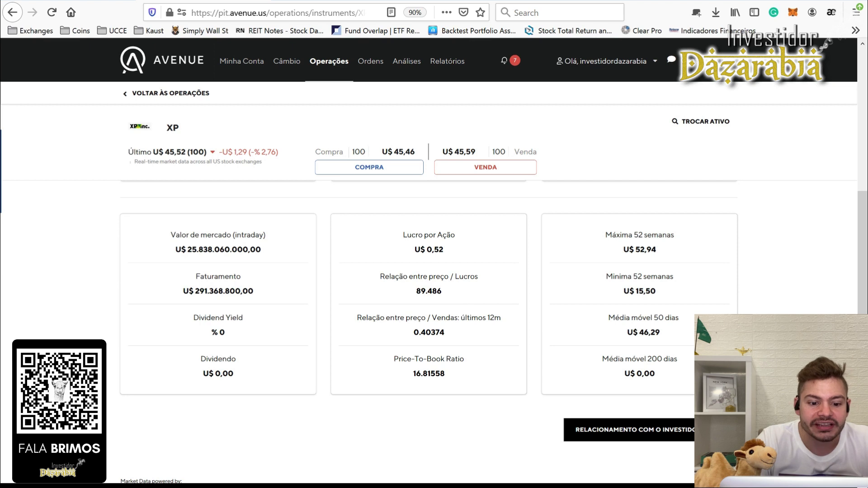
Step: Place a market buy order for XP Inc. with a financial value of $166,00
scroll(458, 293, "up", 8)
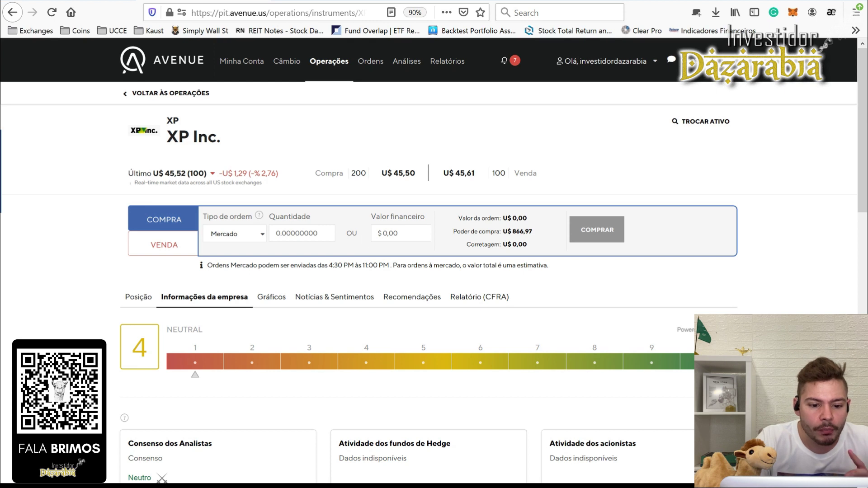
type("166,")
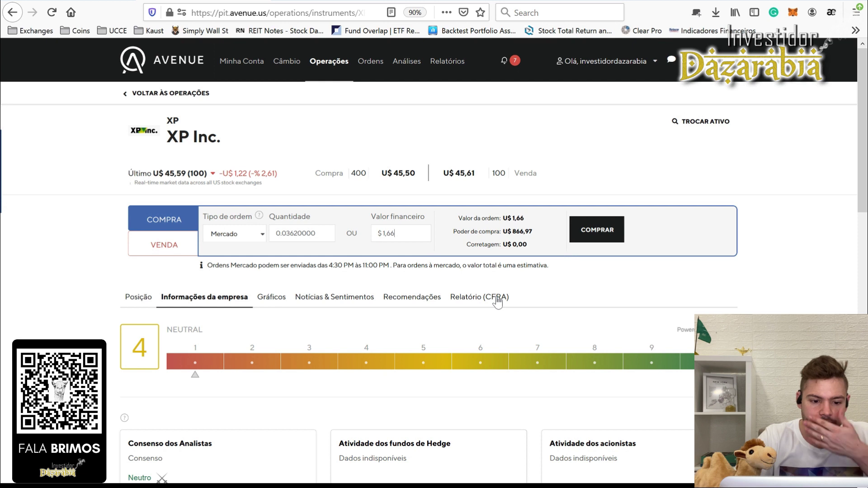
type("00")
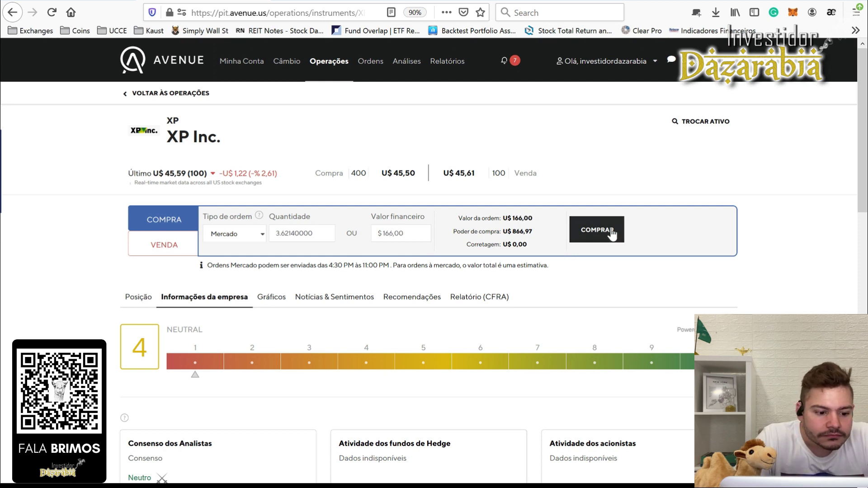
left_click(611, 231)
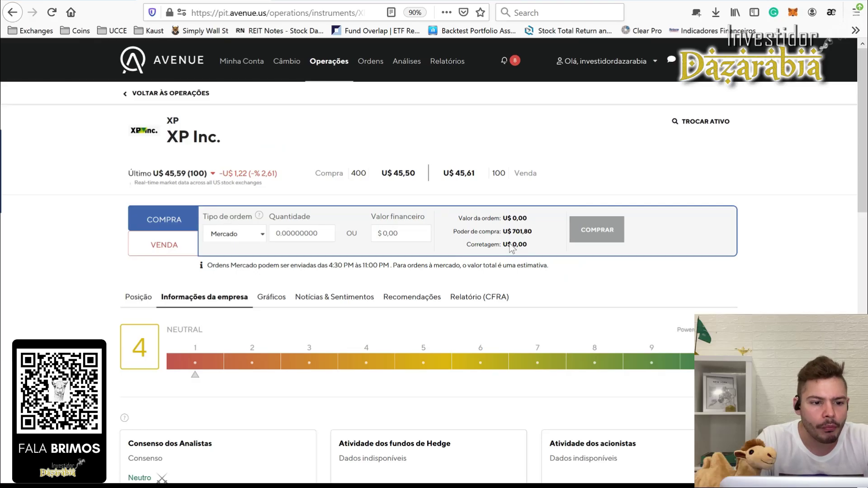
Step: Open the account portfolio and look up the share quantity held in XP
left_click(242, 63)
scroll(511, 262, "down", 5)
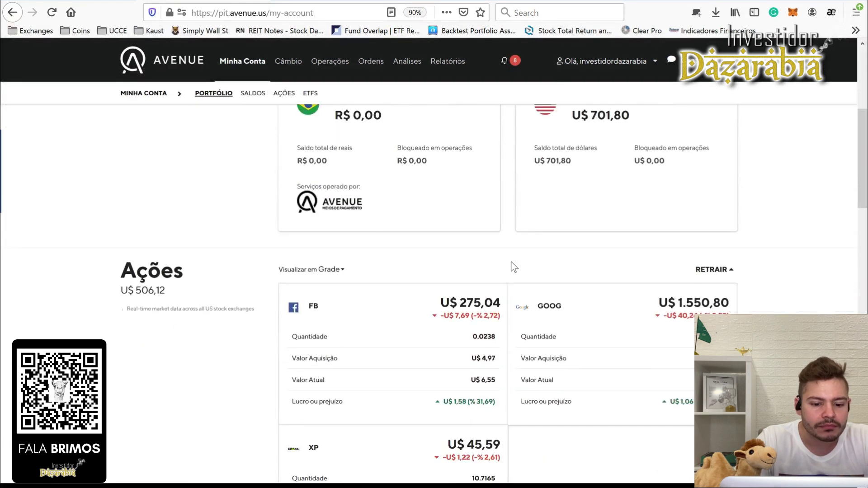
scroll(512, 263, "down", 4)
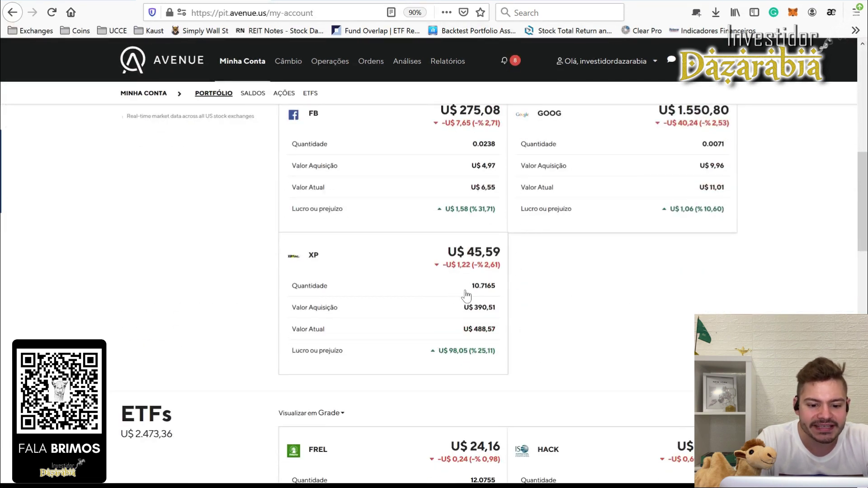
Step: Switch to the Excel portfolio sheet and set XP's quantity to 10.7165
key("alt+Tab")
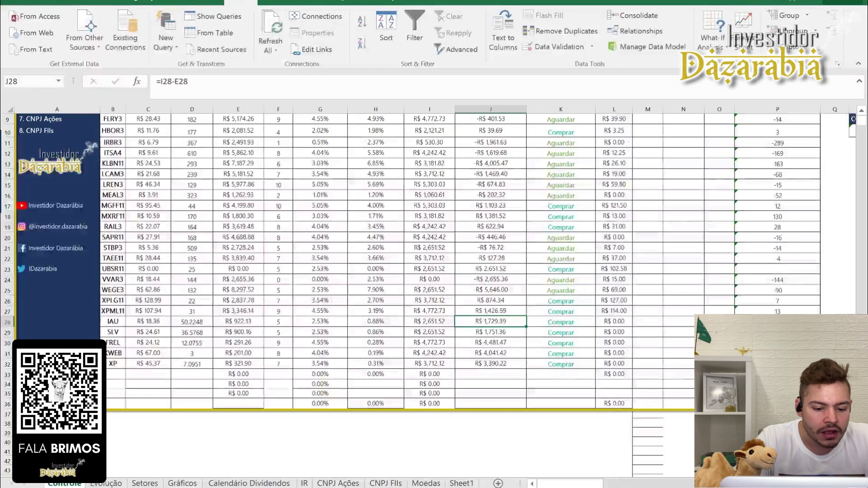
left_click(193, 365)
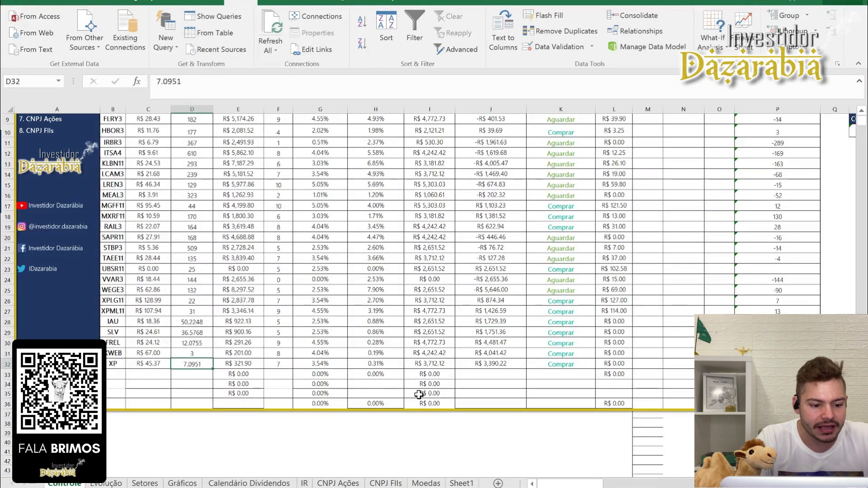
type("1")
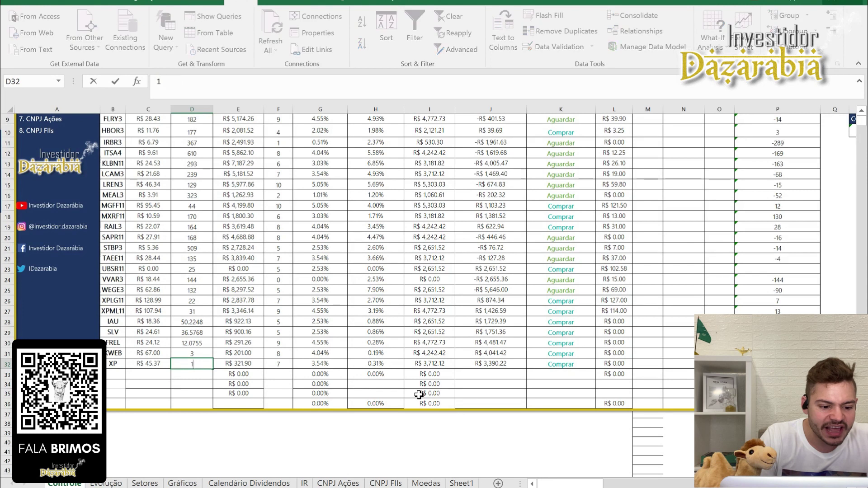
type("0.7165")
left_click(376, 393)
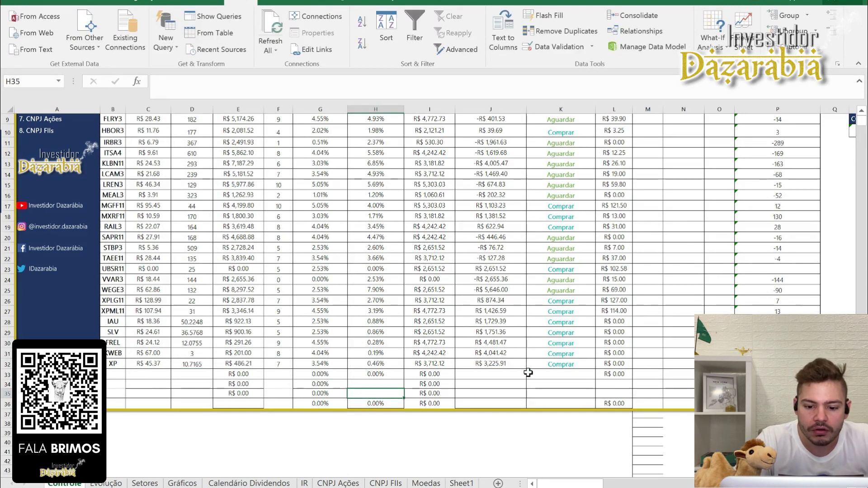
Step: Multiply the IAU and SLV price lookup formulas by the exchange rate in cell R10
left_click(496, 364)
scroll(496, 366, "down", 2)
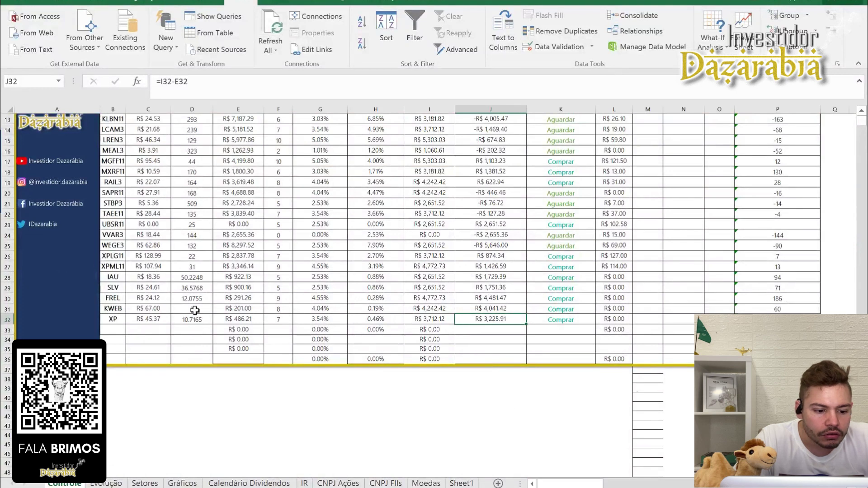
left_click(247, 319)
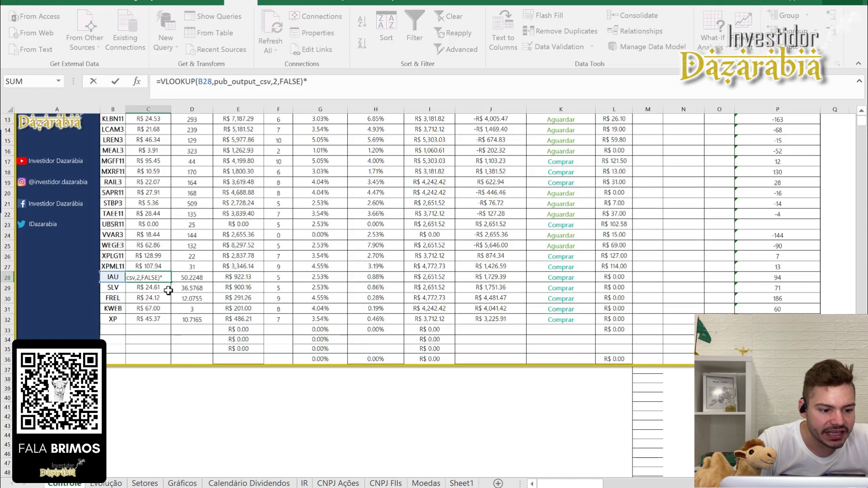
mouse_move(599, 484)
left_mouse_down()
mouse_move(633, 484)
mouse_move(613, 483)
left_mouse_up()
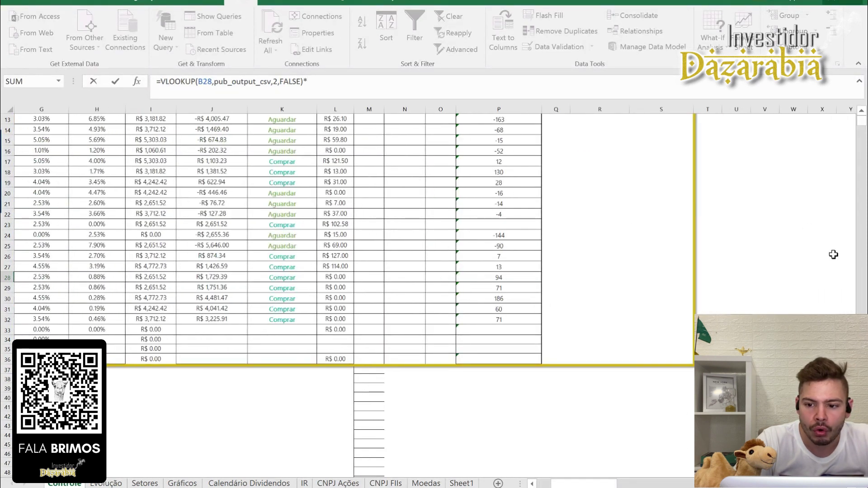
left_click_drag(859, 105, 862, 115)
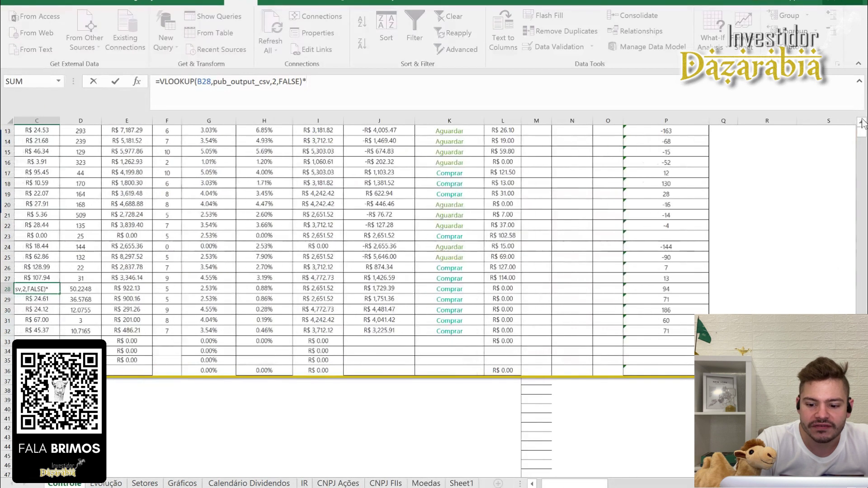
left_click_drag(576, 485, 591, 484)
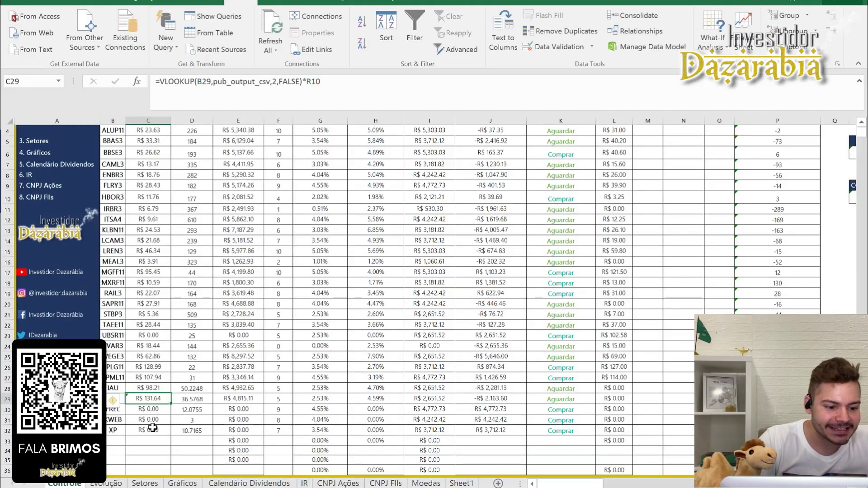
Step: Correct the FREL, KWEB and XP price formulas so each lookup is multiplied by cell R10
double_click(154, 410)
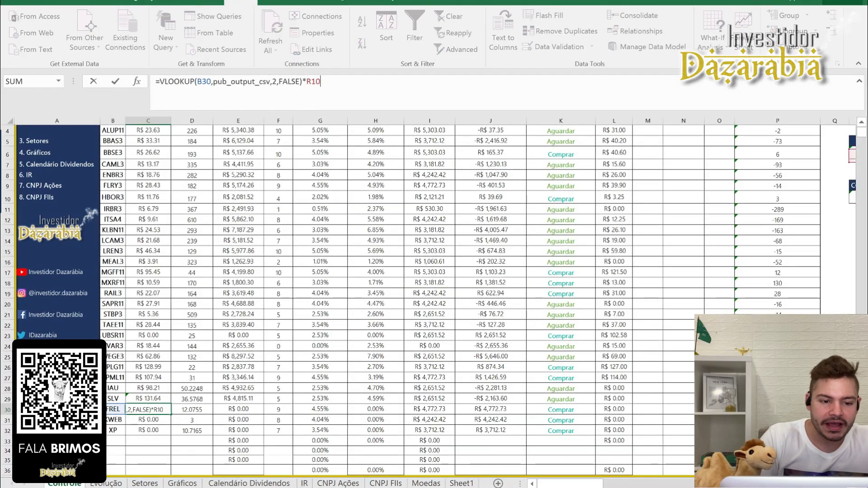
left_click(116, 82)
double_click(145, 420)
key("BackSpace")
key("BackSpace")
type("13")
key("Return")
key("F2")
key("BackSpace")
type("0")
left_click(117, 85)
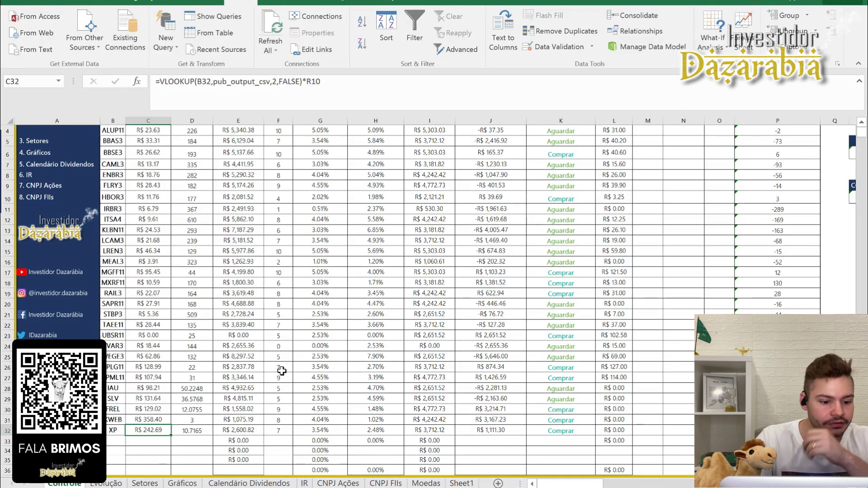
Step: Examine the converted values, portfolio percentages and remaining purchase amounts of the dollar assets from IAU to XP
left_click(240, 431)
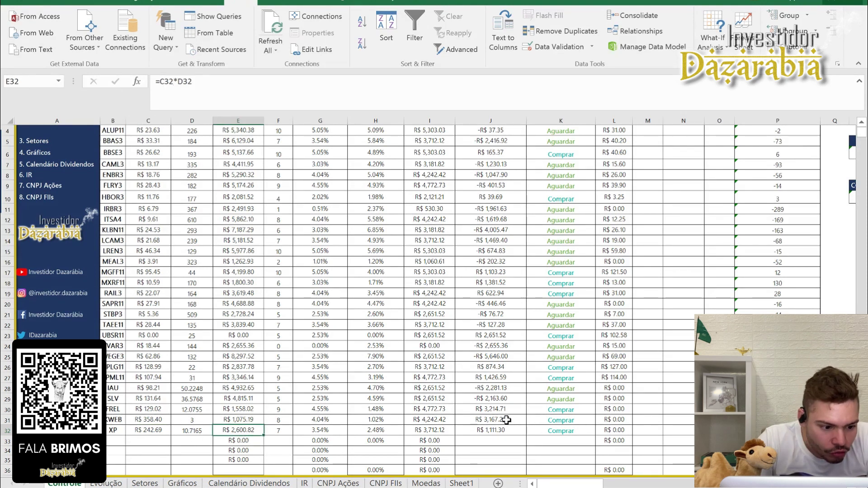
left_click(513, 386)
key("Down")
key("Left")
key("Left")
key("Left")
key("Left")
key("Left")
key("Left")
key("Left")
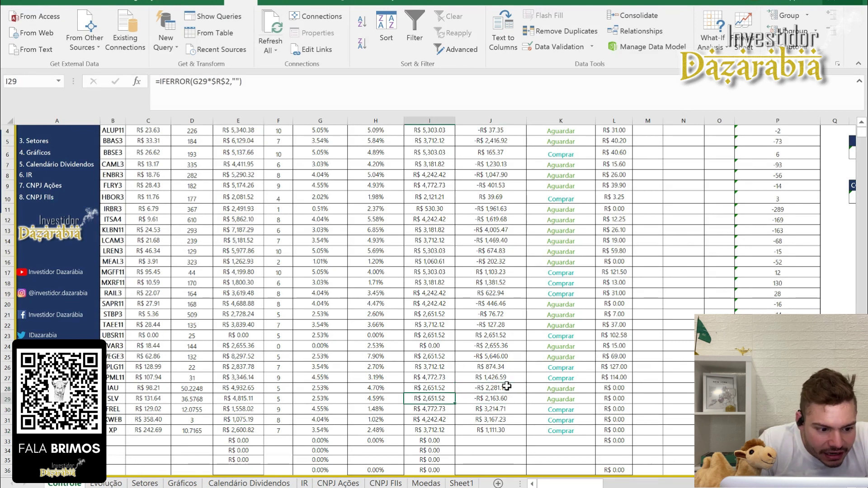
key("Left")
key("Right")
key("Right")
key("Right")
key("Right")
key("Right")
key("Right")
key("Right")
key("Right")
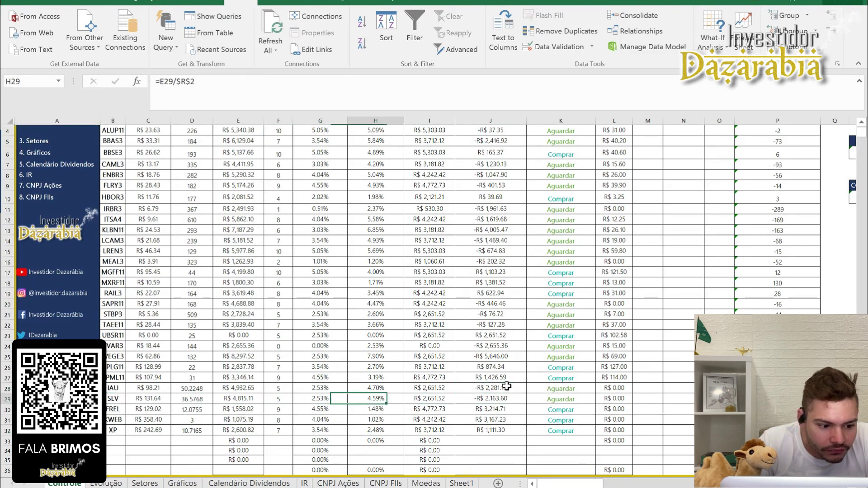
key("Down")
key("Down")
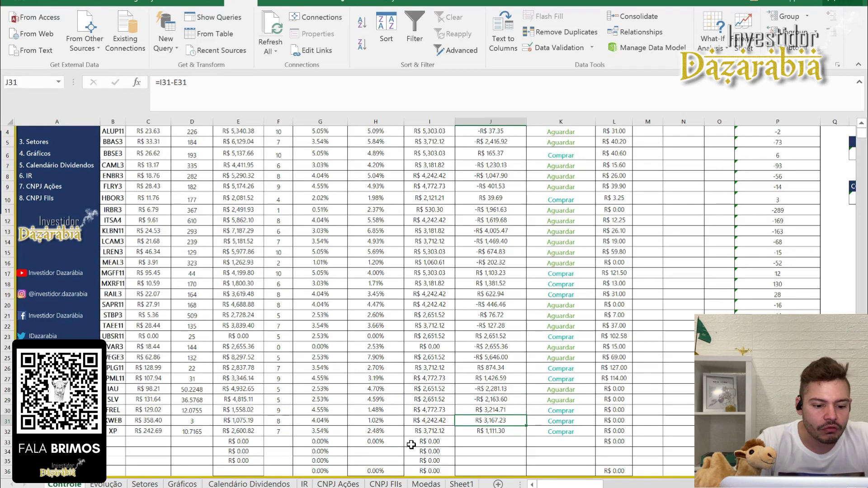
Step: Switch to Avenue in the browser and place a market buy order for KWEB with a financial value of $344,00
key("alt+Tab")
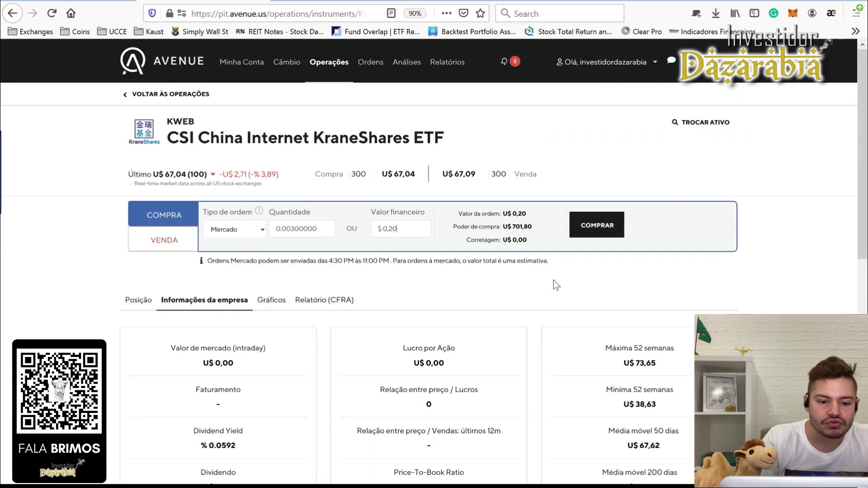
key("BackSpace")
key("BackSpace")
type("30")
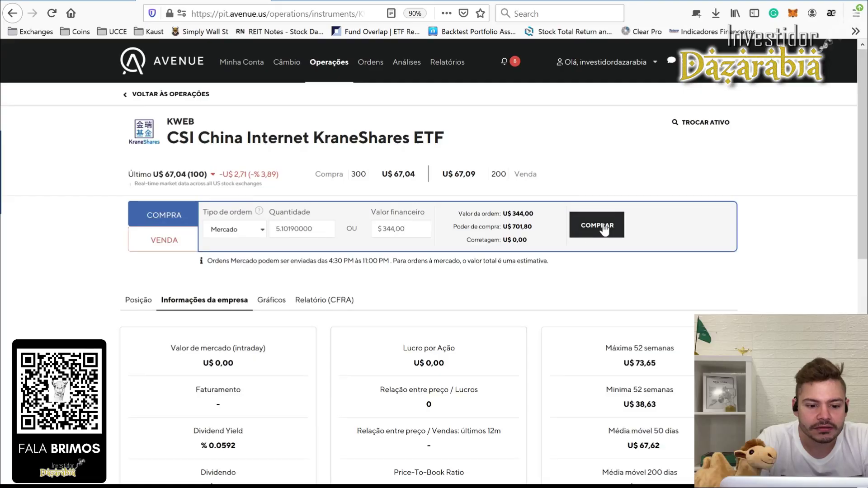
left_click(604, 226)
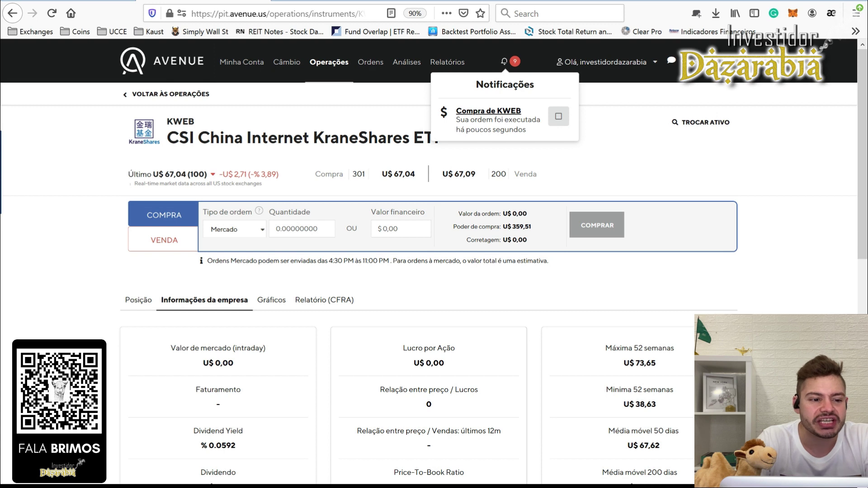
Step: Look up KWEB's holding in the Avenue account portfolio and set its quantity in the Excel sheet to 8.1019
left_click(246, 62)
scroll(785, 284, "down", 10)
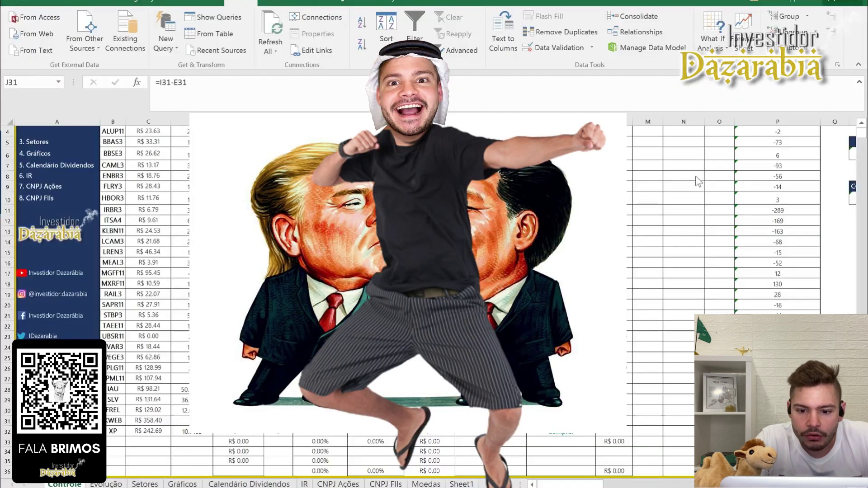
left_click(192, 421)
type("8.10")
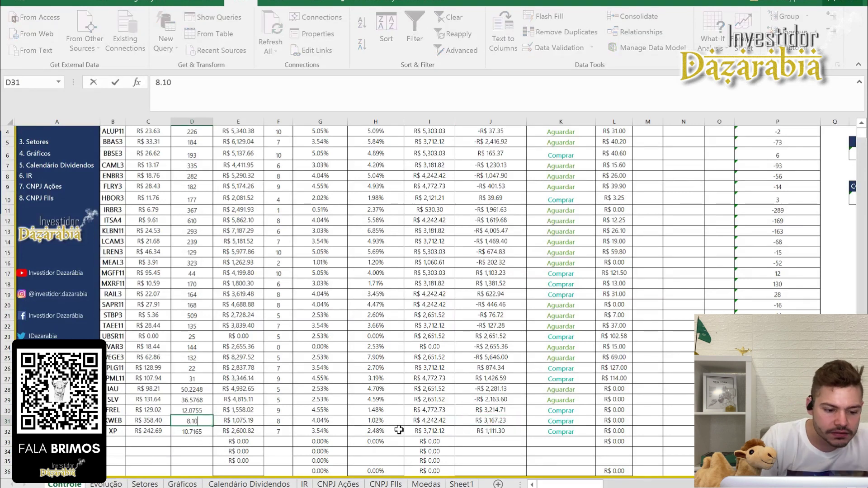
key("alt+Tab")
key("alt+Tab")
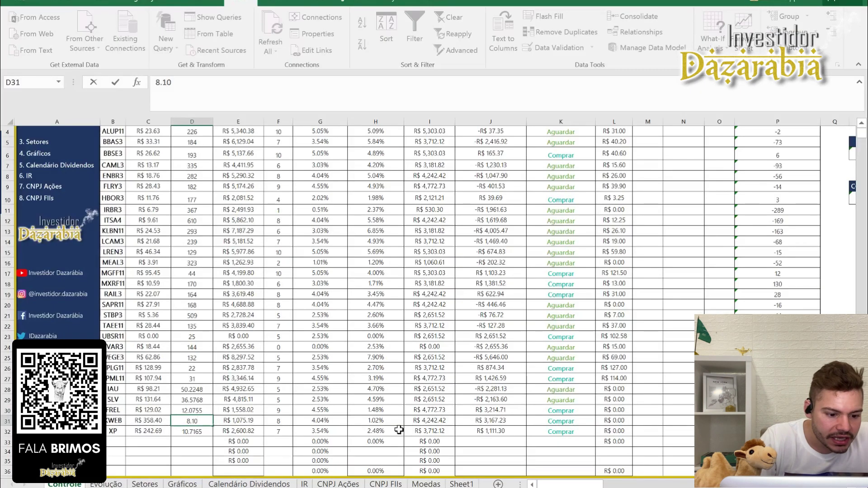
key("alt+Tab")
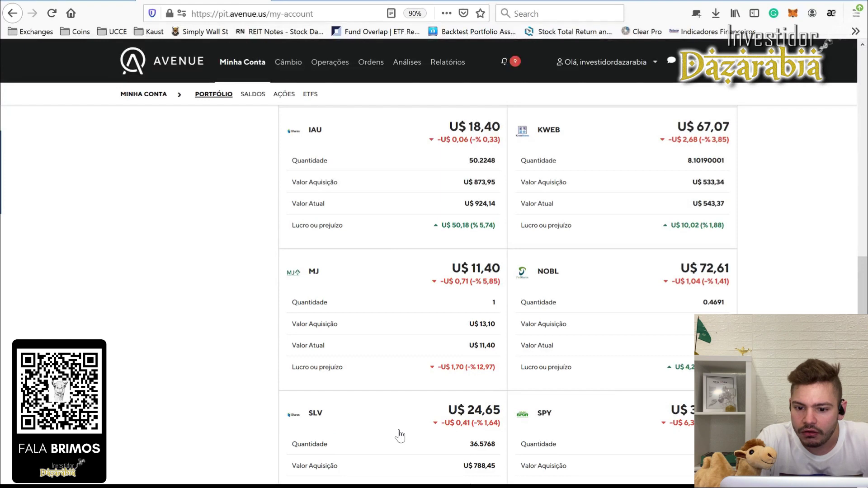
key("alt+Tab")
left_click(279, 313)
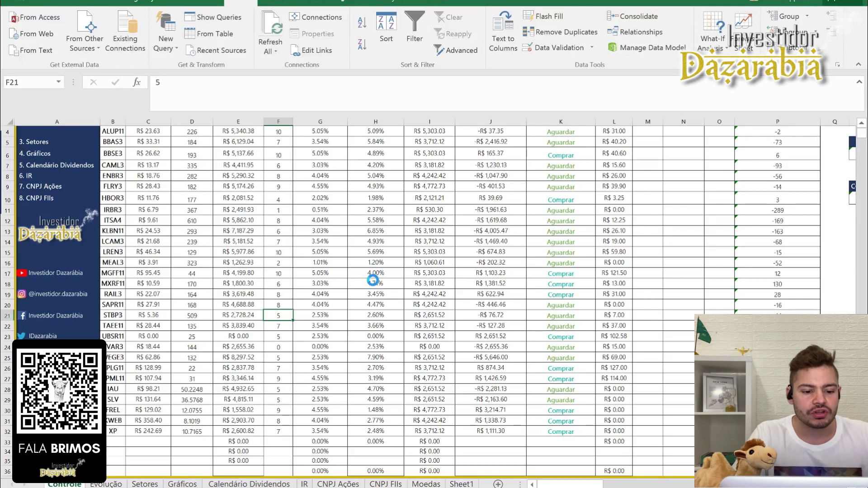
Step: Check the remaining cash balances in the Avenue and Clear brokerage accounts and return to the Excel portfolio sheet
key("alt+Tab")
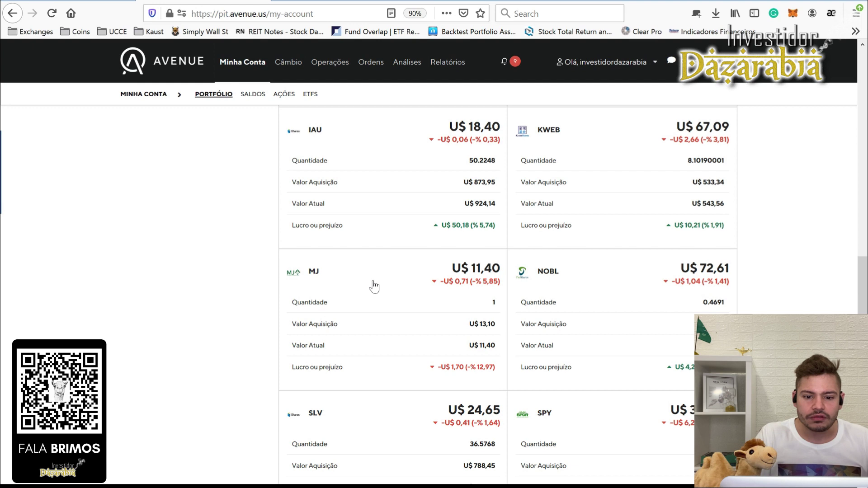
scroll(374, 286, "up", 15)
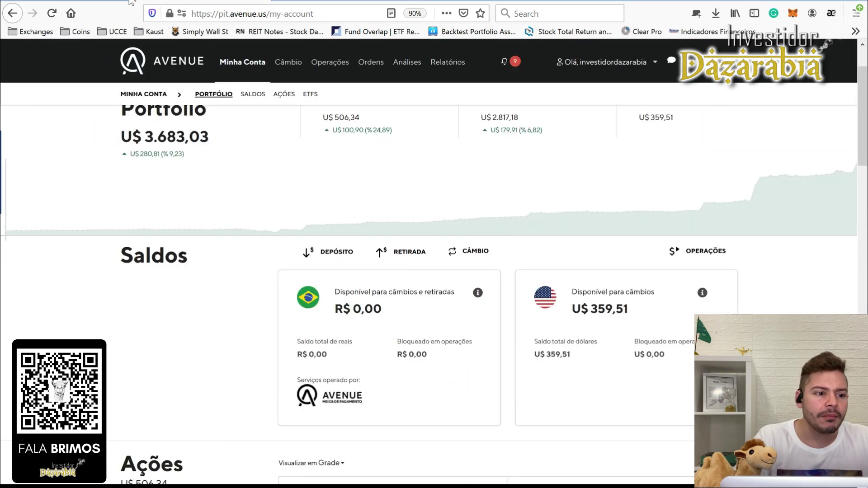
left_click(59, 4)
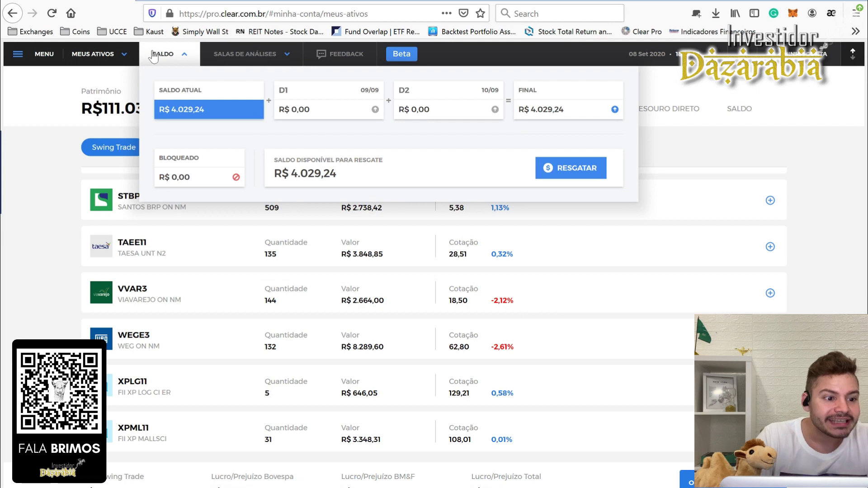
left_click(154, 57)
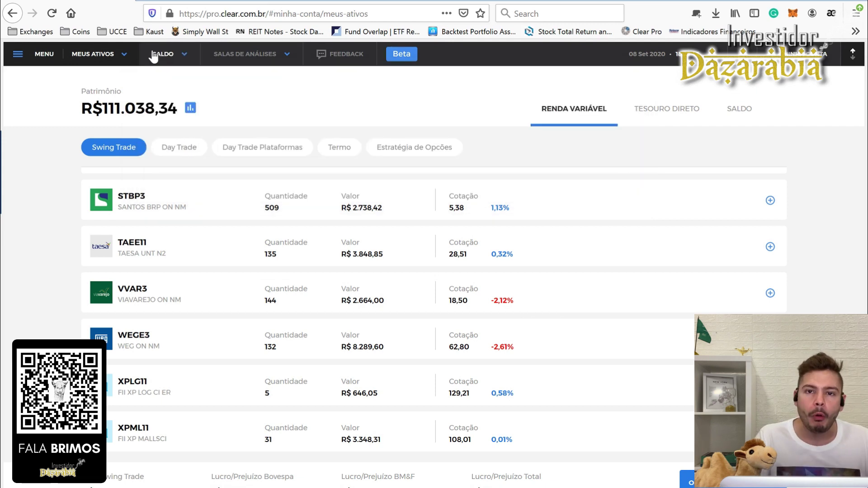
key("alt+Tab")
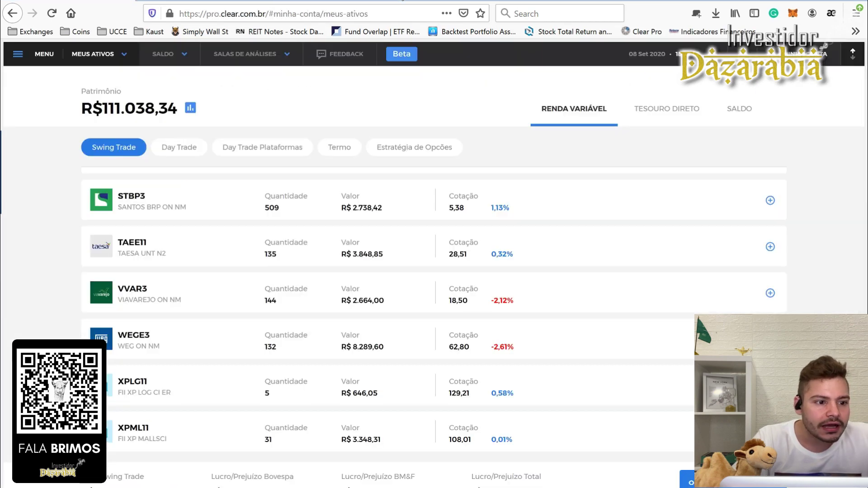
scroll(444, 293, "up", 10)
key("alt+Tab")
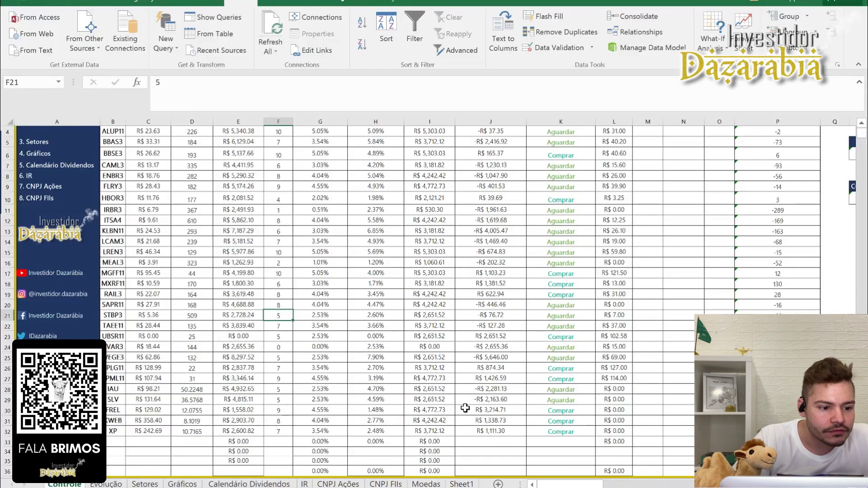
Step: Review the missing purchase amounts in the Excel sheet and look through the holdings in the Clear account
scroll(473, 361, "up", 1)
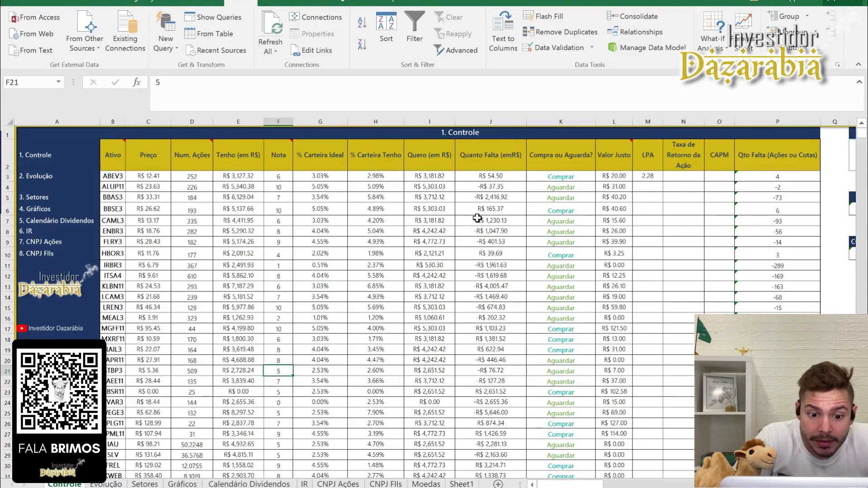
left_click(496, 329)
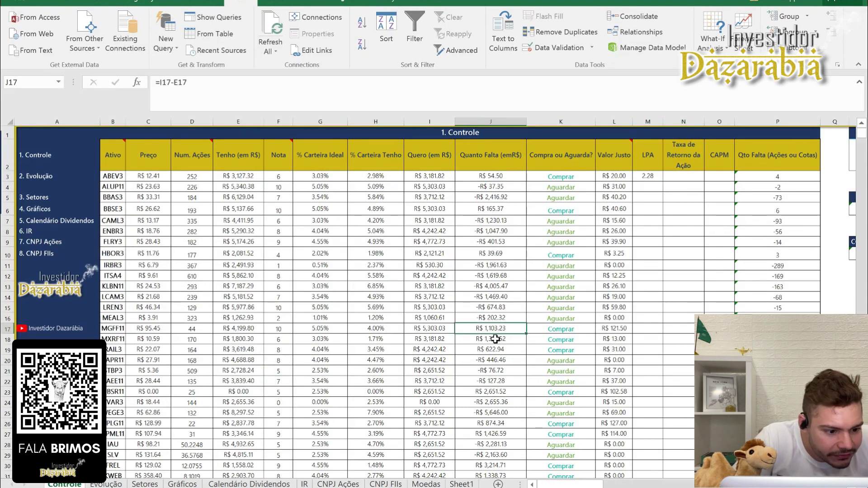
left_click(511, 348)
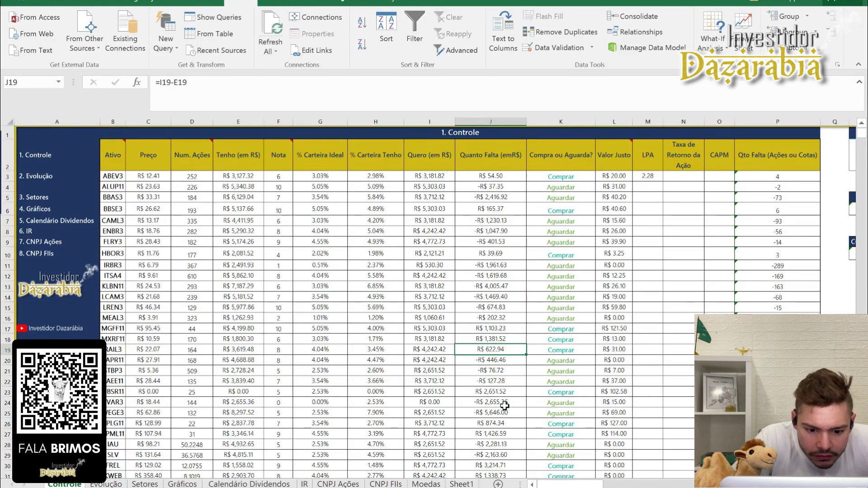
key("alt+Tab")
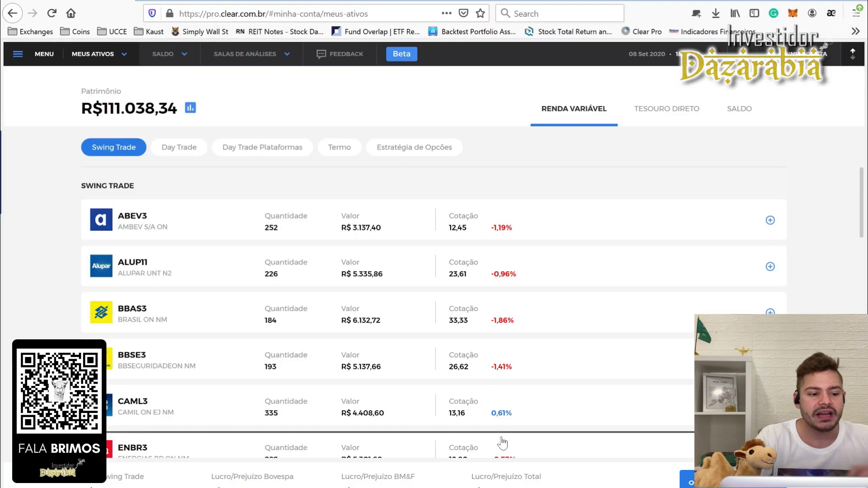
scroll(361, 285, "down", 10)
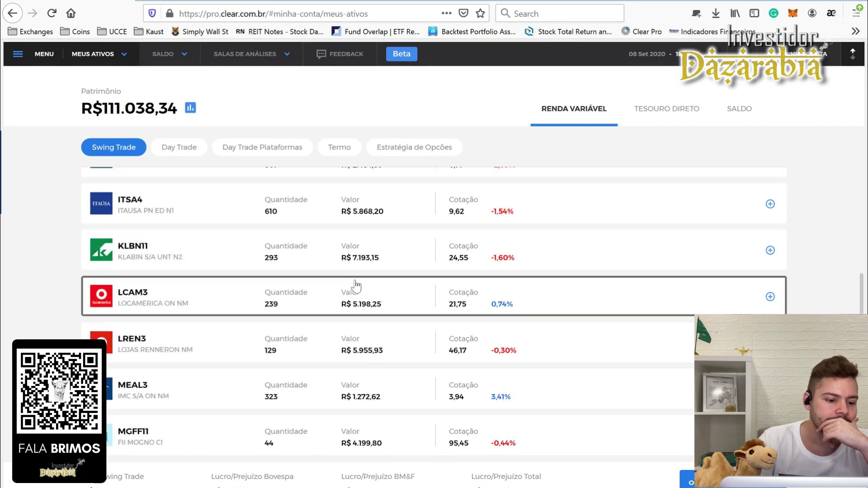
scroll(356, 285, "down", 4)
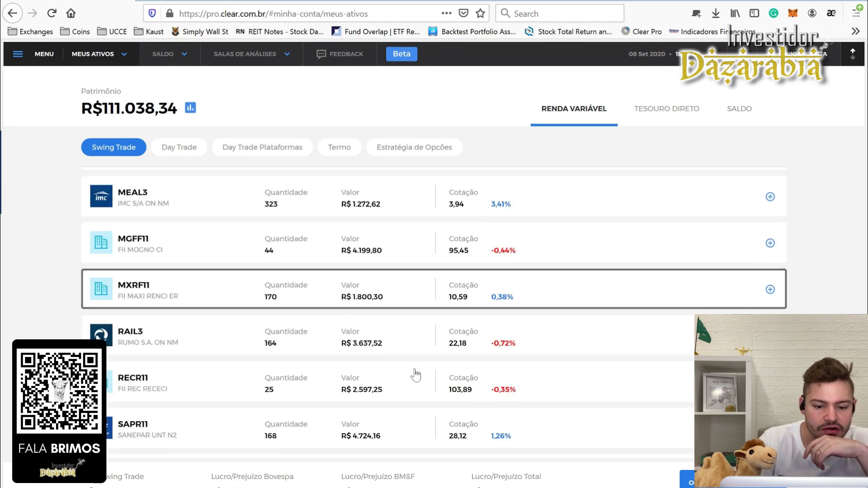
scroll(299, 245, "up", 1)
scroll(300, 245, "up", 12)
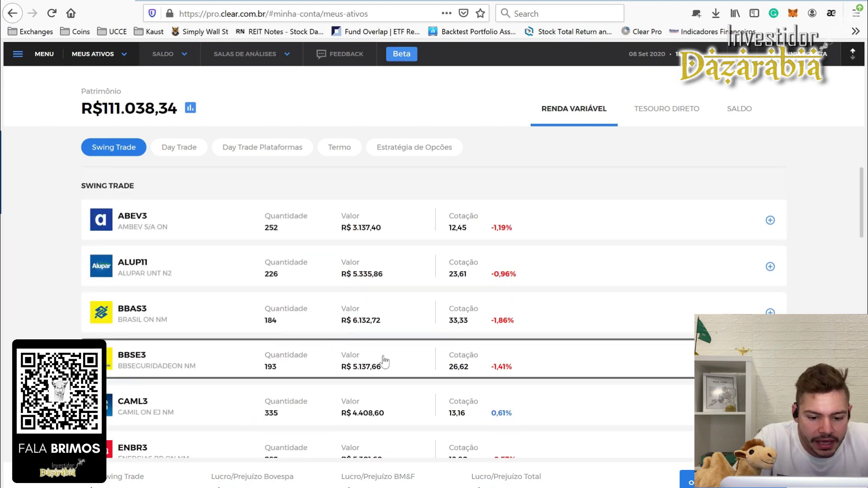
scroll(421, 353, "down", 5)
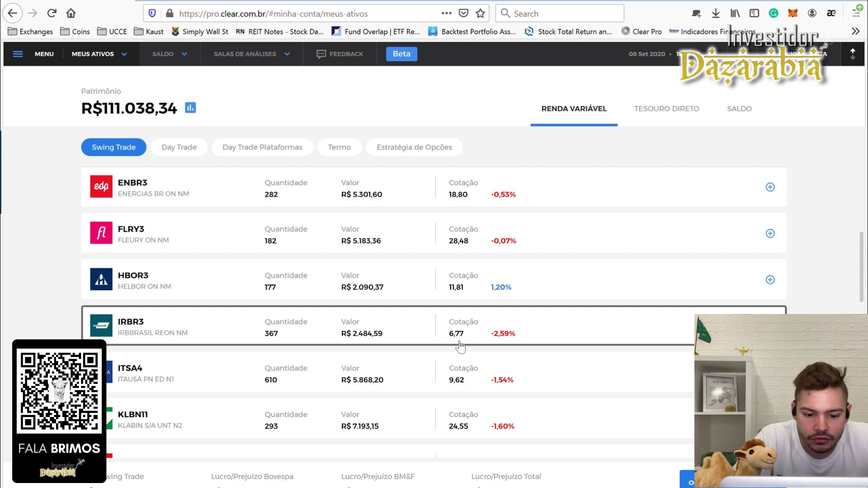
scroll(379, 369, "down", 1)
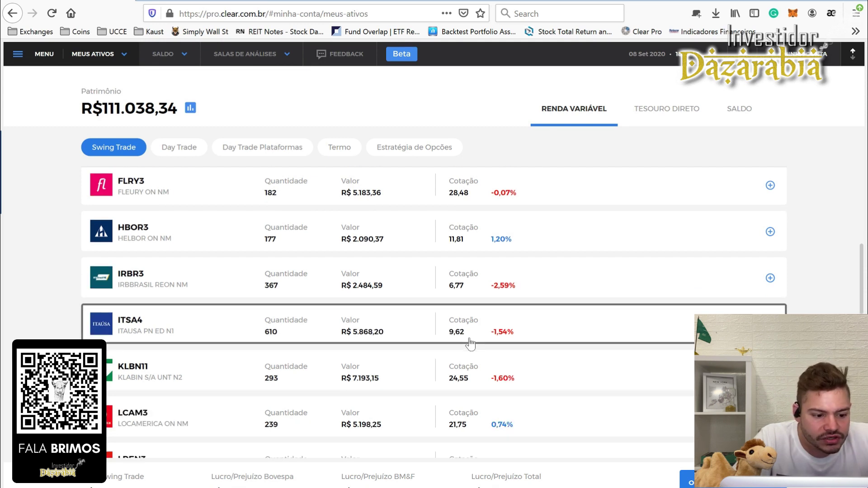
Step: Return to the Excel portfolio sheet and examine the assets' ideal portfolio percentages and target values
key("alt+Tab")
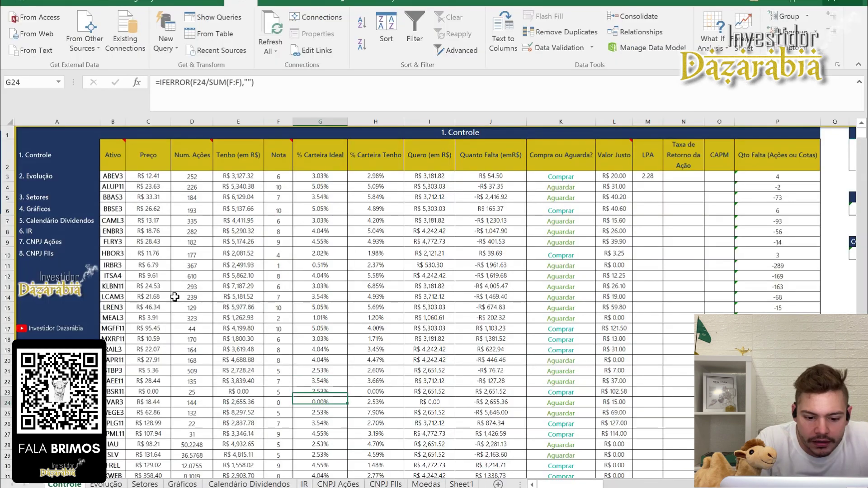
key("Down")
key("Down")
key("Down")
key("Up")
key("Up")
key("Up")
key("Up")
key("Up")
key("Up")
key("Up")
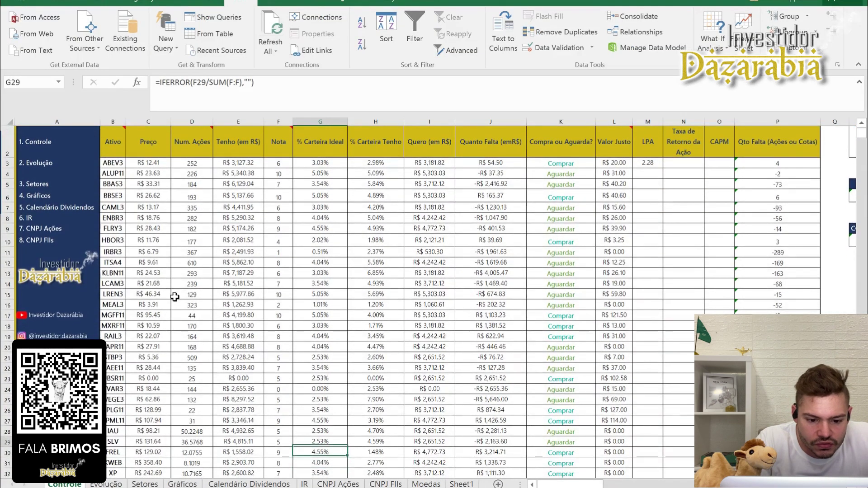
key("Right")
key("Right")
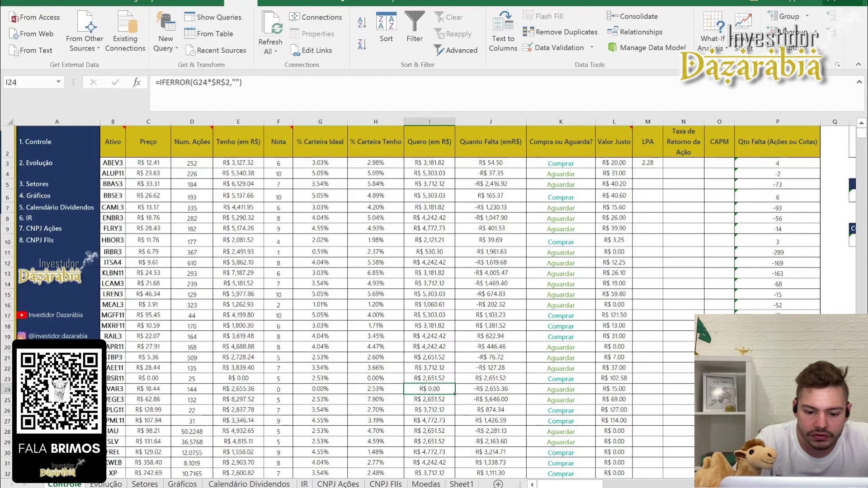
Step: Check the total equity in Clear and set the target portfolio value in cell R2 of the Excel sheet to 115000
scroll(412, 271, "right", 5)
key("alt+Tab")
left_click(162, 54)
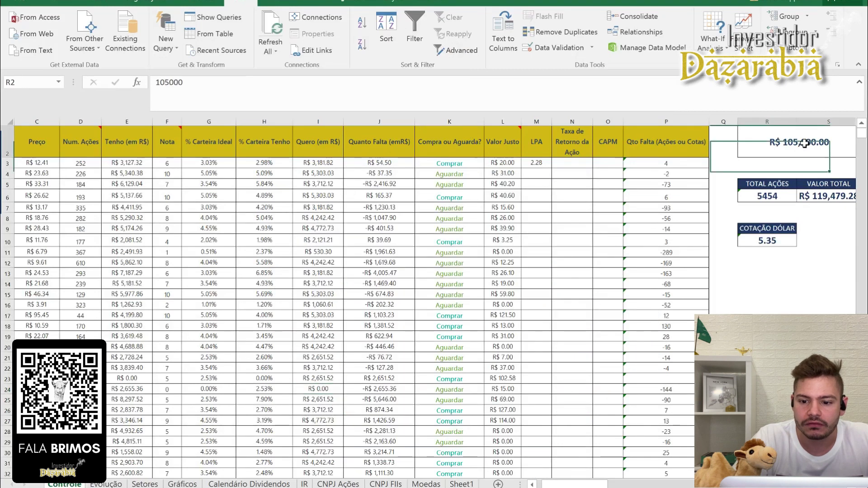
left_click(165, 82)
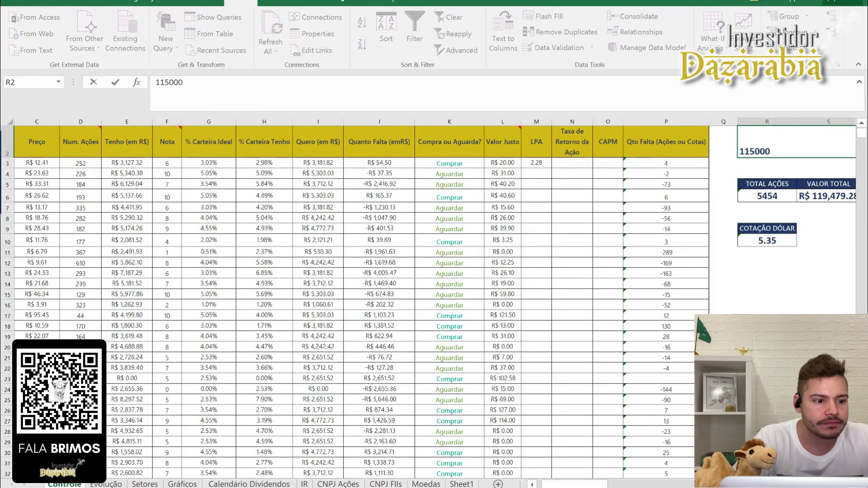
left_click(116, 82)
Step: Select the missing purchase amounts of ABEV3, ALUP11, BBSE3, FLRY3, HBOR3 and TAEE11 together for review
scroll(463, 236, "left", 3)
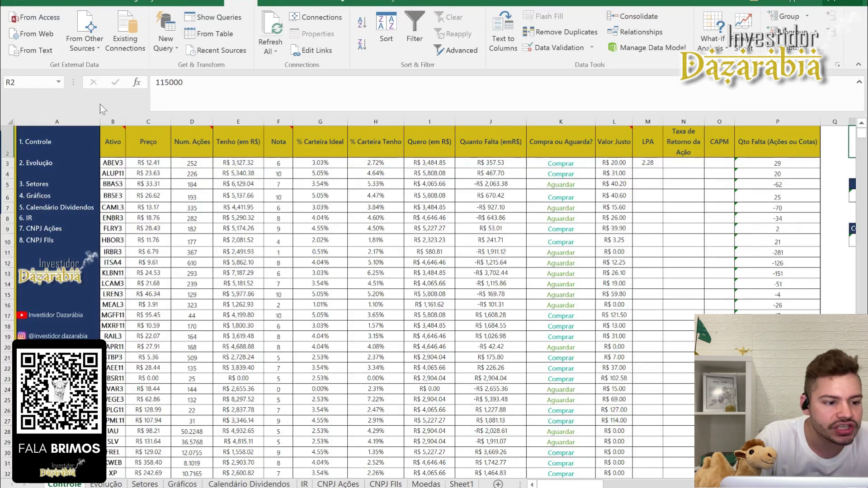
left_click(493, 174)
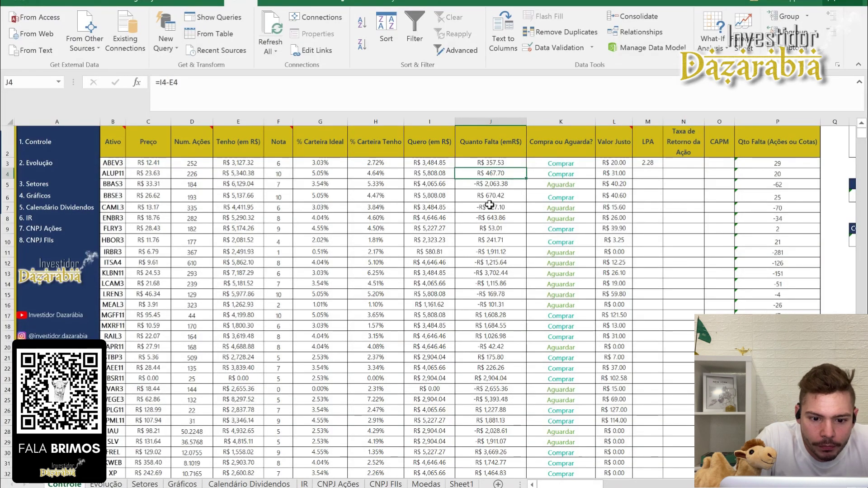
left_click(509, 196, "ctrl")
left_click(496, 161, "ctrl")
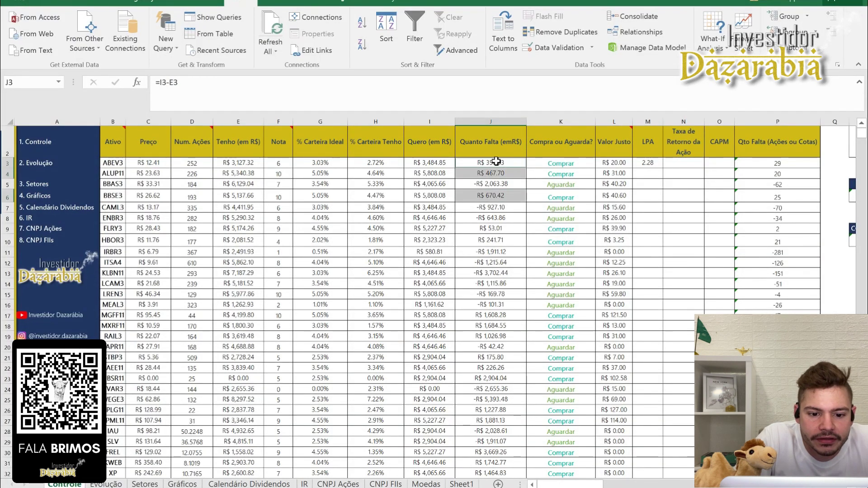
left_click(498, 228, "ctrl")
left_click(504, 241, "ctrl")
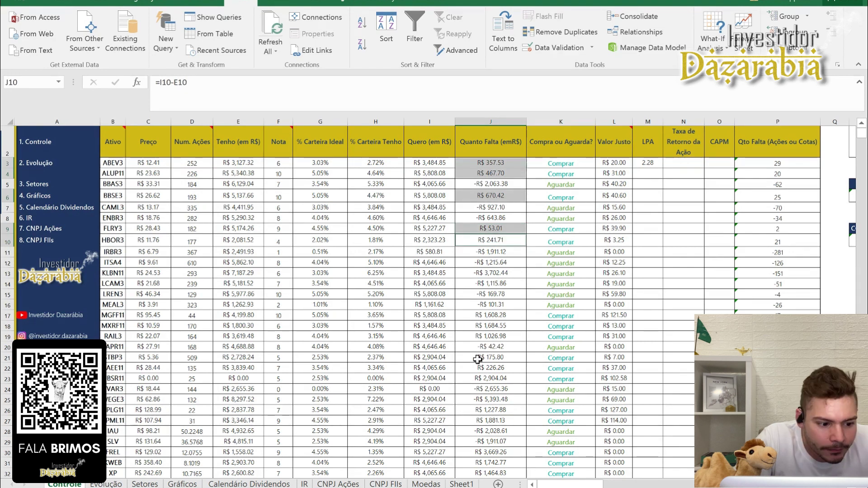
left_click(501, 369, "ctrl")
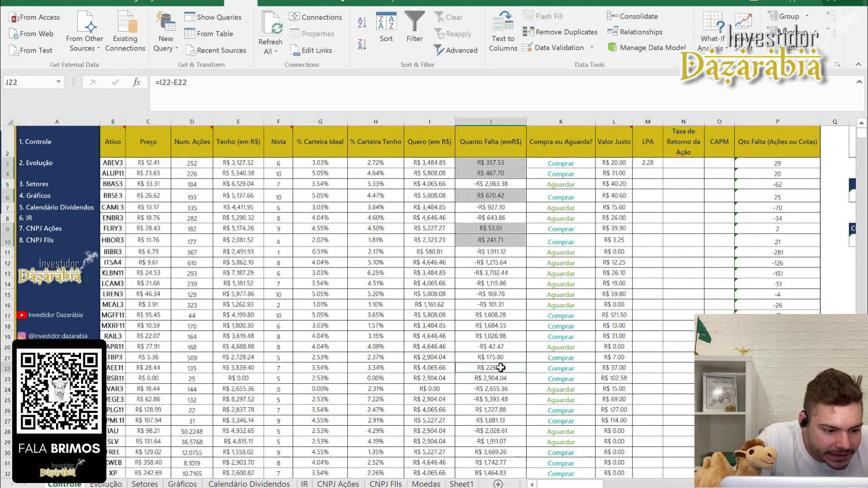
Step: Switch to Clear's Swing Trade page and submit a market buy order for 20 ALUP11F shares, authorised with the signature password
key("alt+Tab")
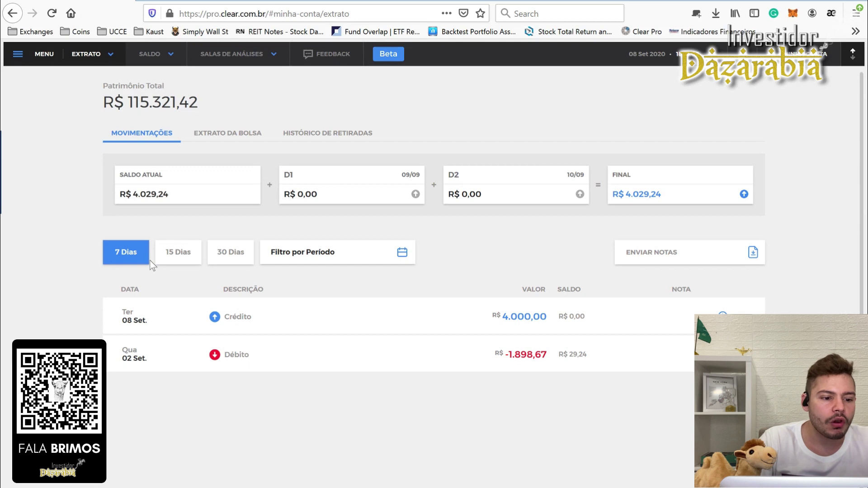
left_click(93, 54)
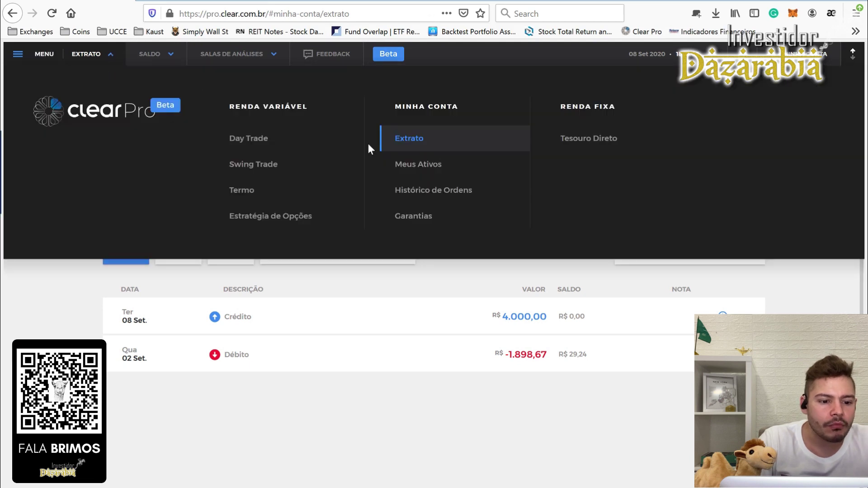
left_click(252, 164)
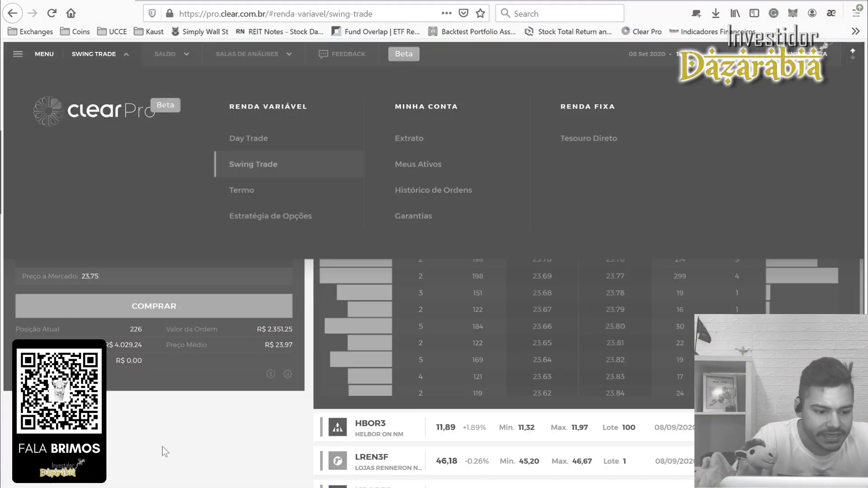
left_click(165, 452)
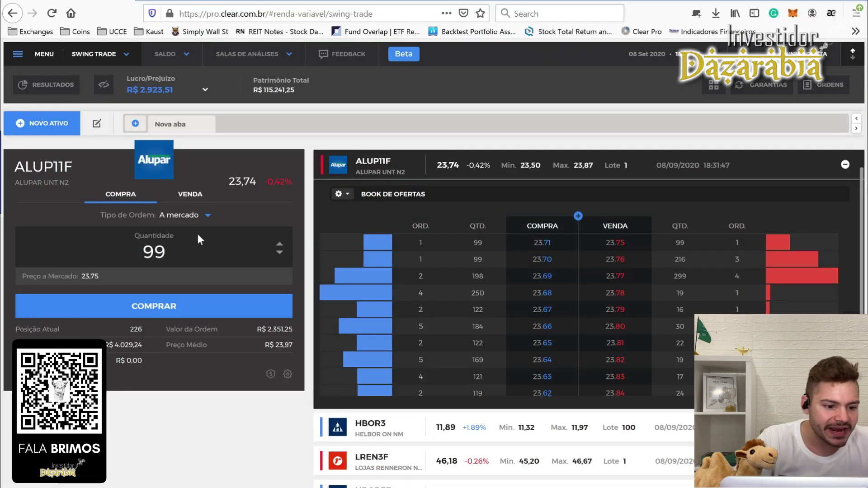
left_click(199, 236)
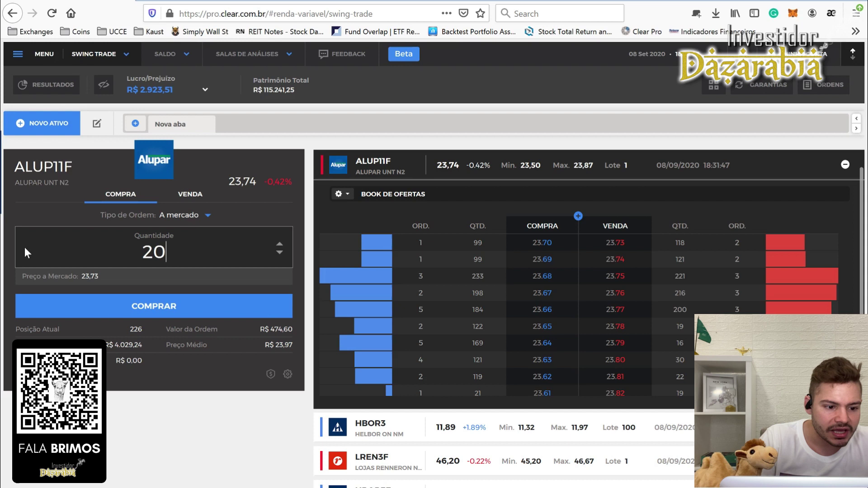
left_click(154, 308)
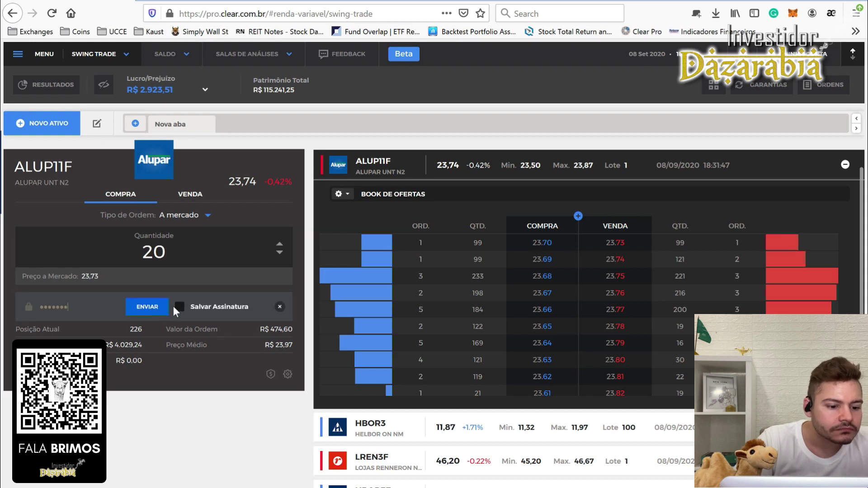
left_click(147, 307)
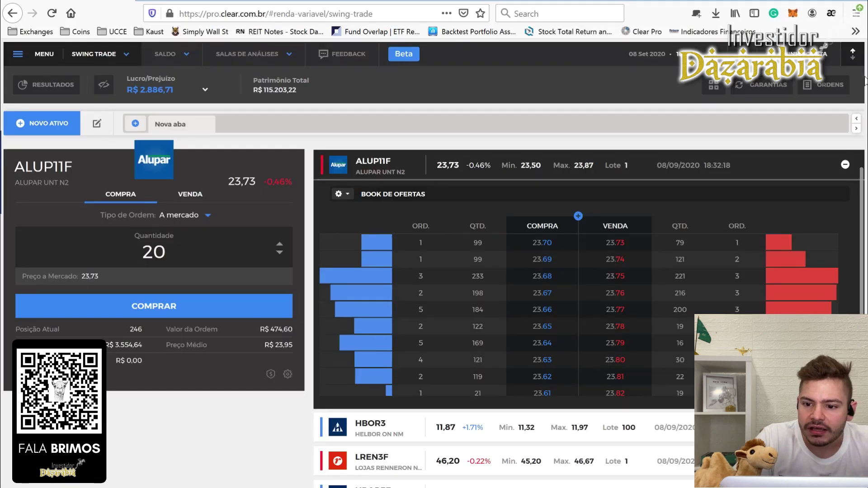
Step: Check the ALUP11F order in Clear's order list and set ALUP11's quantity in the Excel sheet to 246
left_click(828, 83)
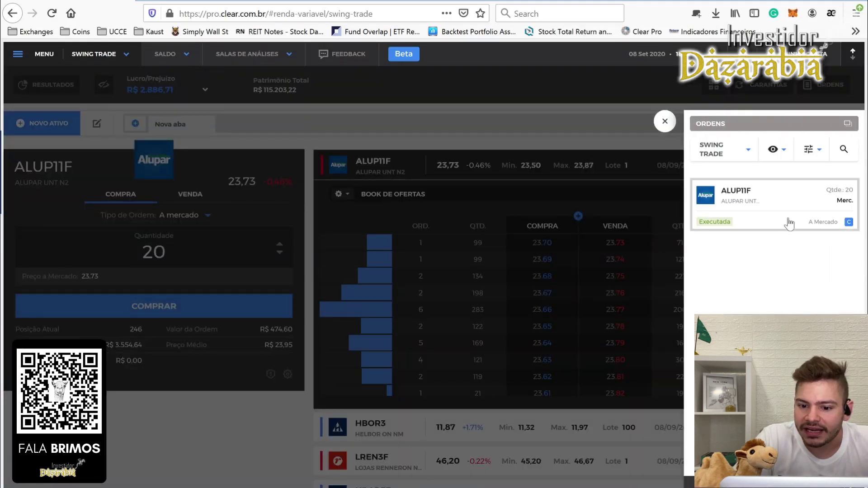
left_click(664, 123)
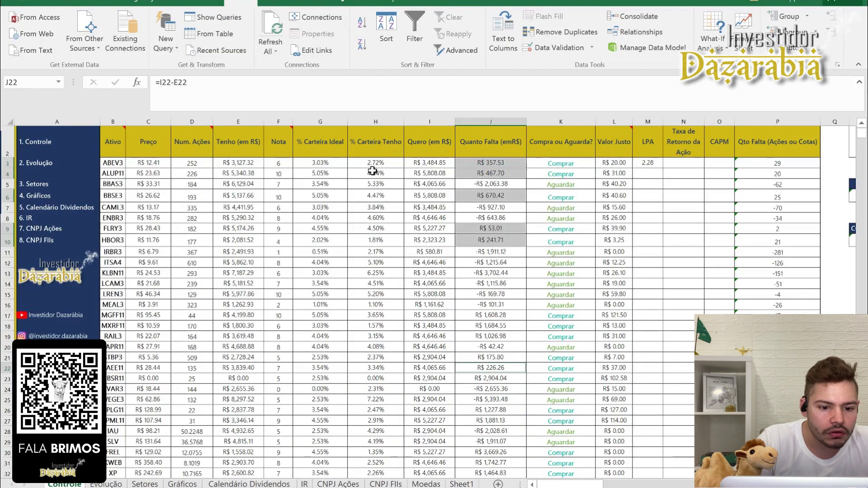
left_click(195, 175)
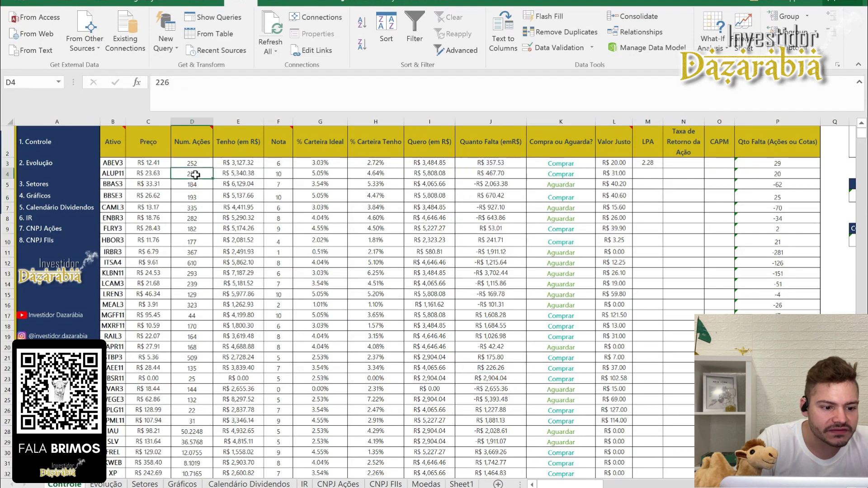
type("24")
left_click(295, 178)
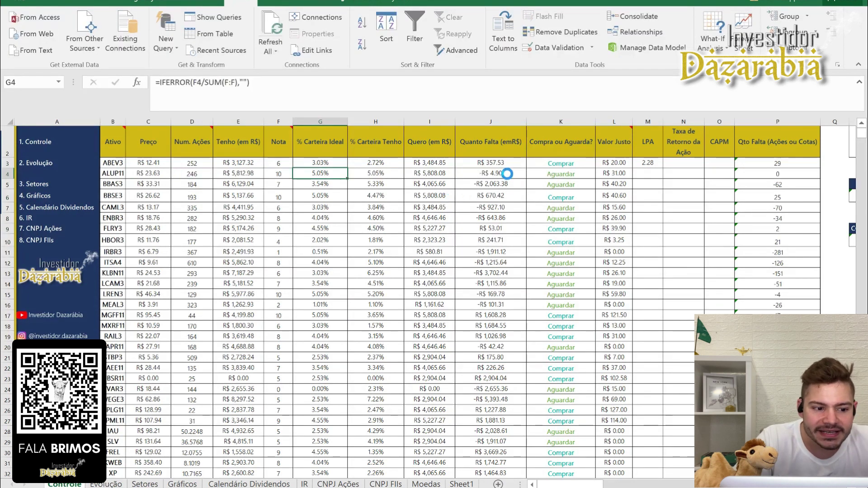
Step: Add ABEV3F to the Clear asset list and start a market buy order for 29 shares
key("alt+Tab")
key("BackSpace")
key("BackSpace")
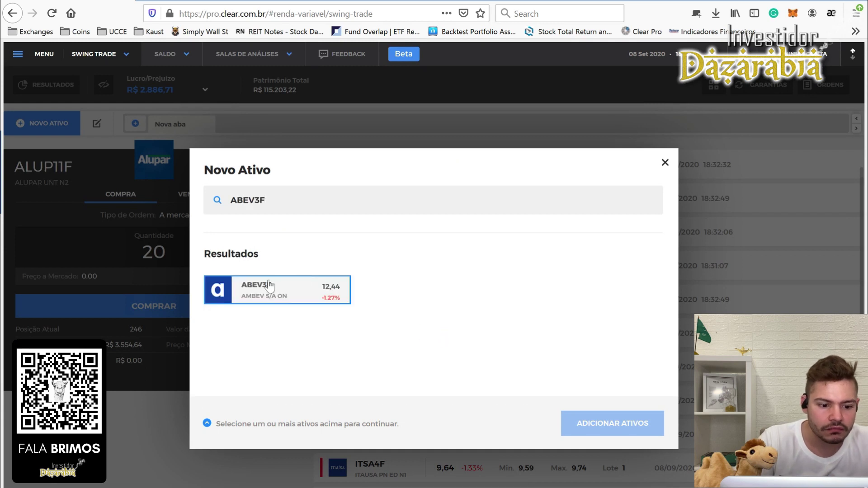
key("Return")
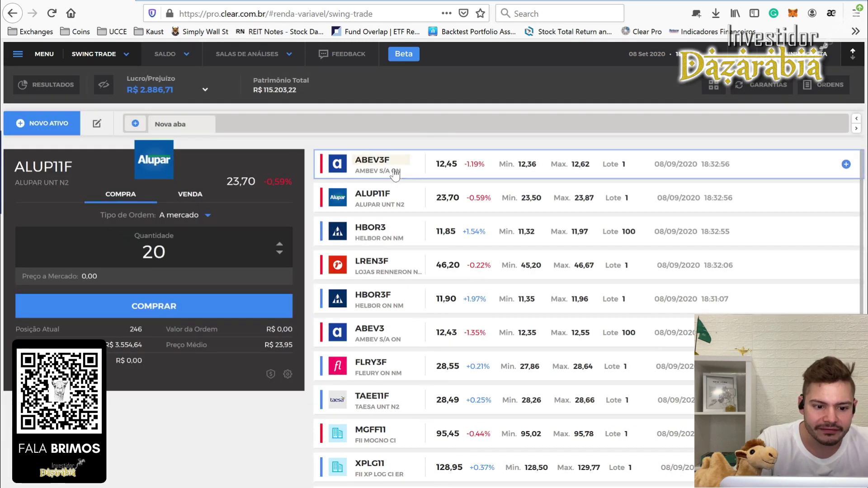
type("29")
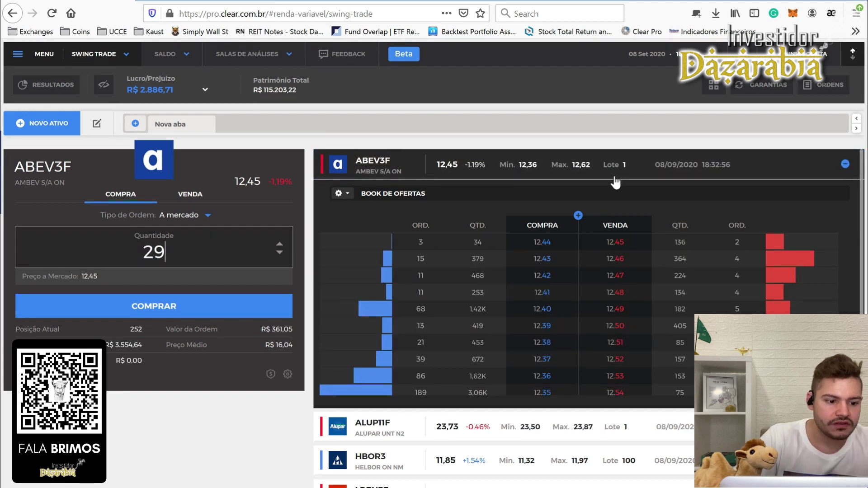
left_click(154, 308)
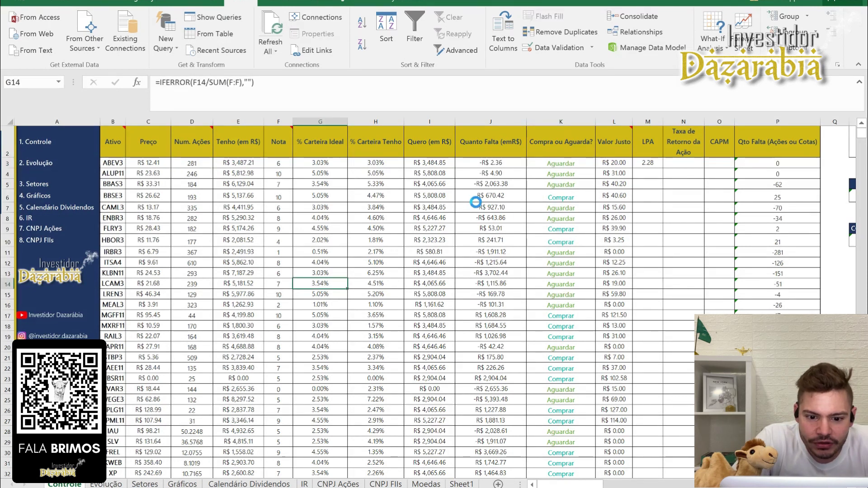
Step: Switch to Clear, collapse the open order book and add BBSE3F to the asset list
key("alt+Tab")
key("alt+Tab")
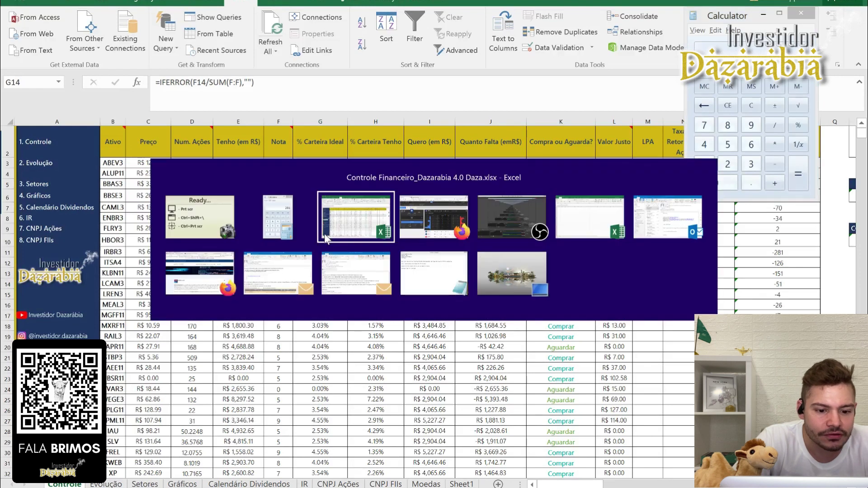
left_click(845, 164)
left_click(49, 123)
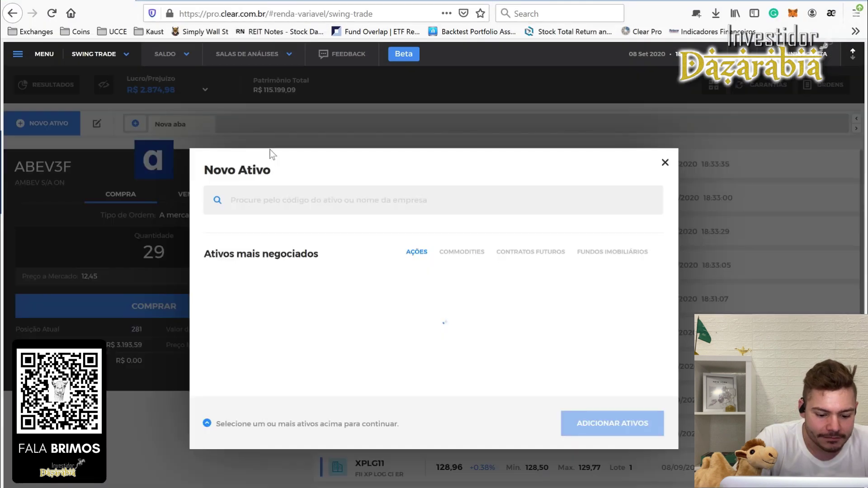
type("BBSE3F")
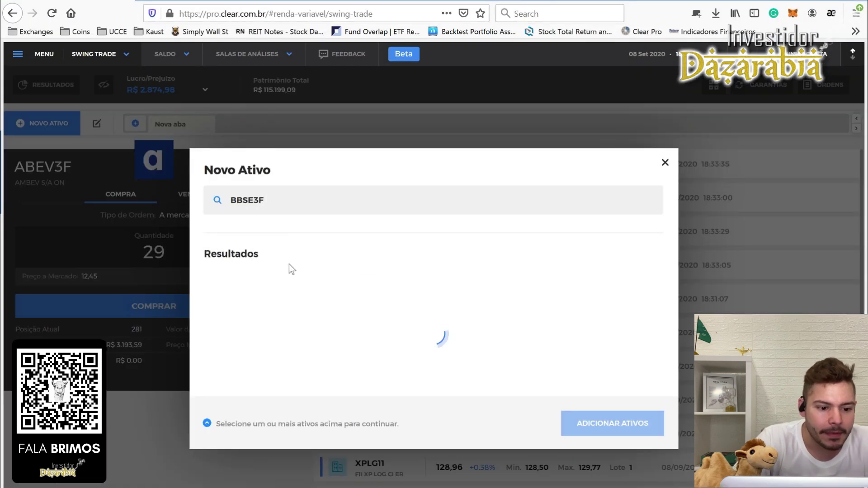
left_click(270, 305)
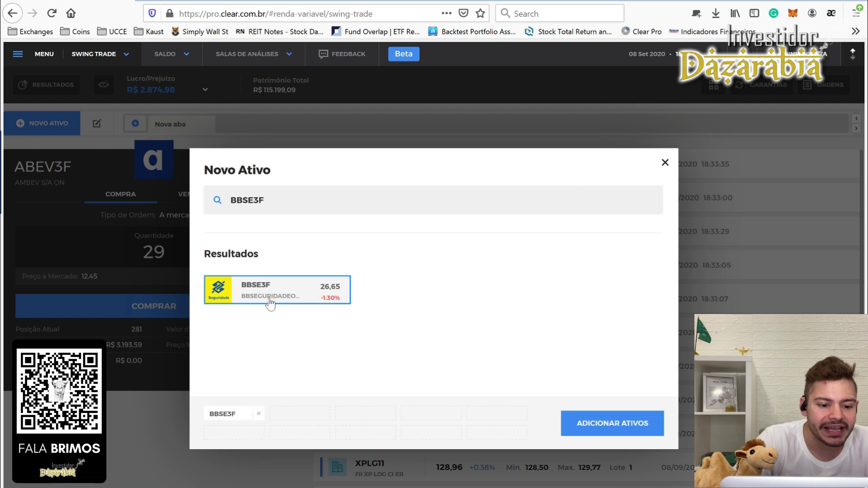
left_click(619, 423)
scroll(562, 329, "down", 3)
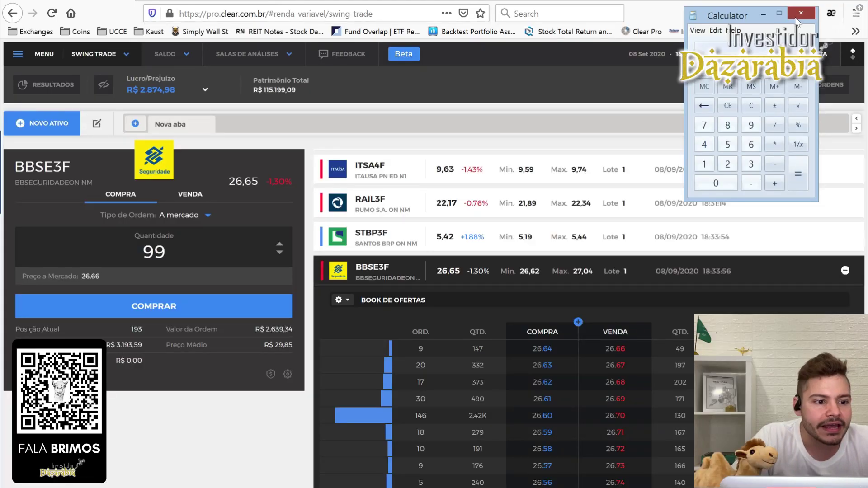
Step: Check BBSE3's missing quantity in Excel and place a market buy order for 25 BBSE3F shares on Clear
key("alt+Tab")
left_click(516, 219)
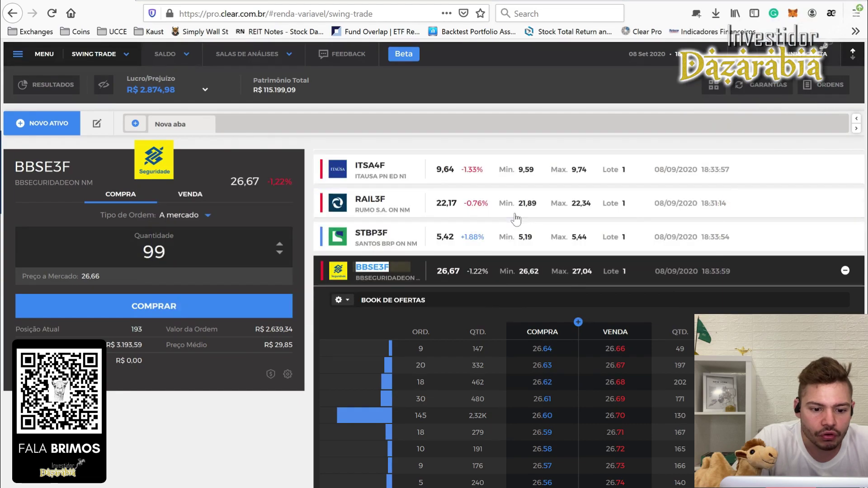
key("alt+Tab")
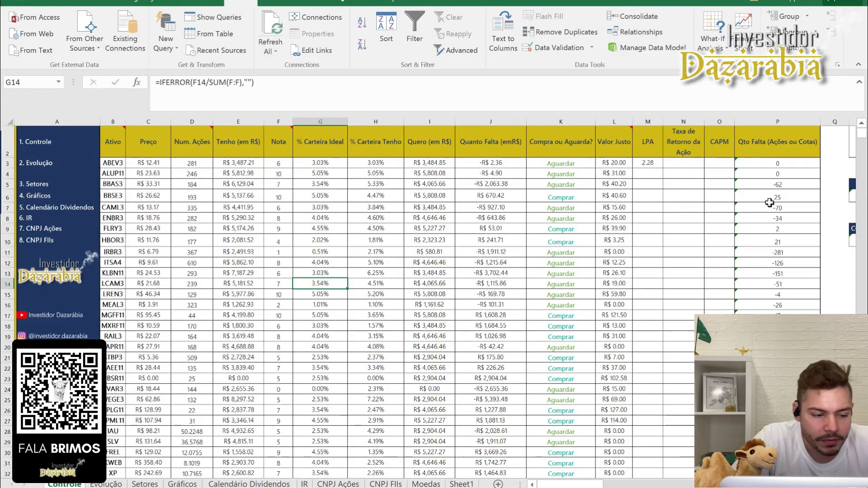
key("alt+Tab")
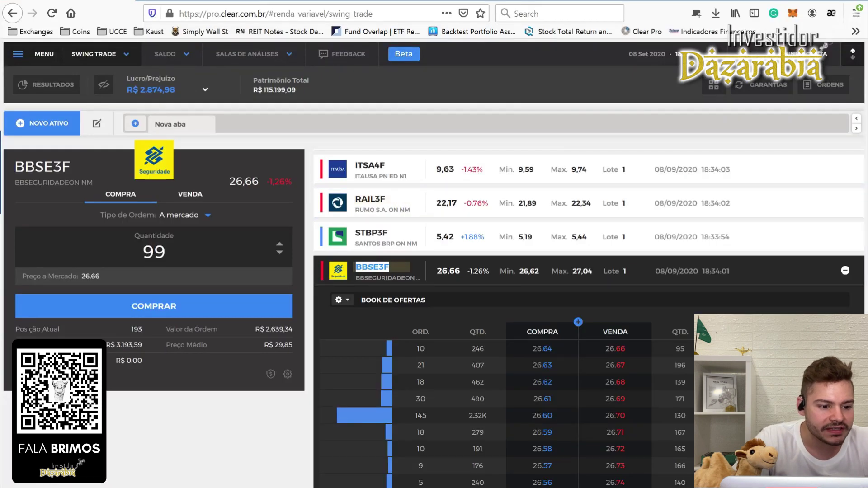
double_click(154, 251)
type("2")
left_click(176, 318)
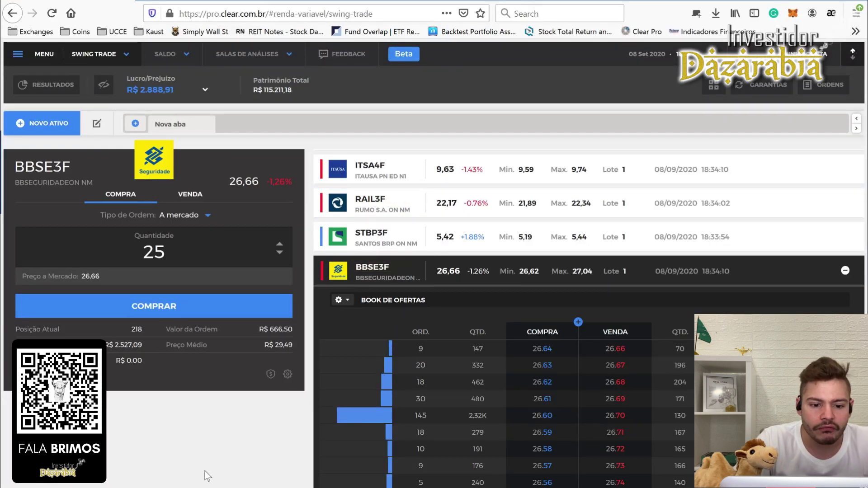
Step: Switch to the Excel allocation sheet and set BBSE3's number of shares to 218
key("alt+Tab")
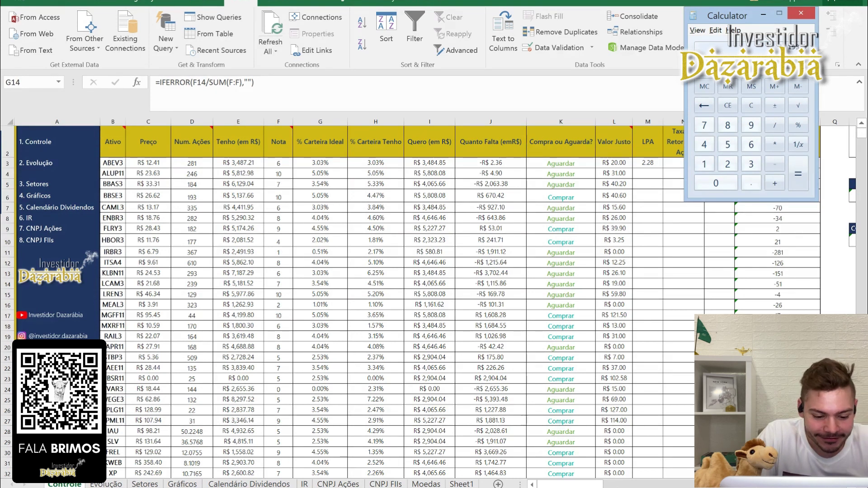
key("alt+Tab")
key("alt+Tab")
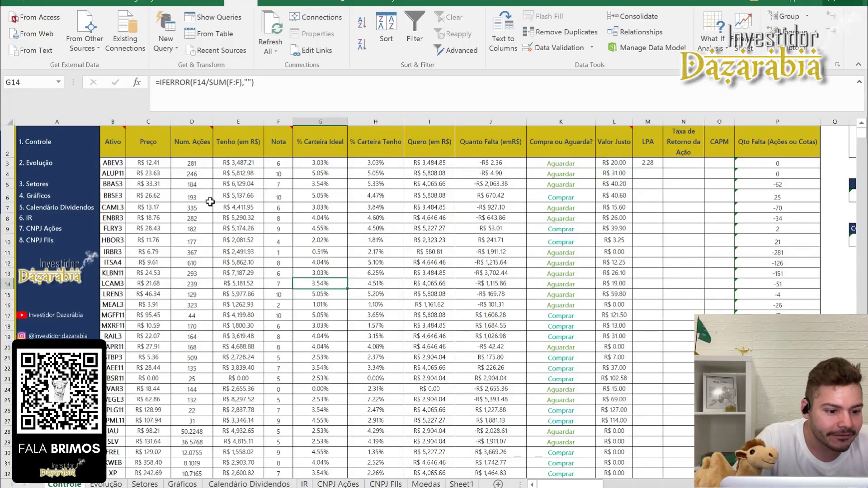
left_click(201, 197)
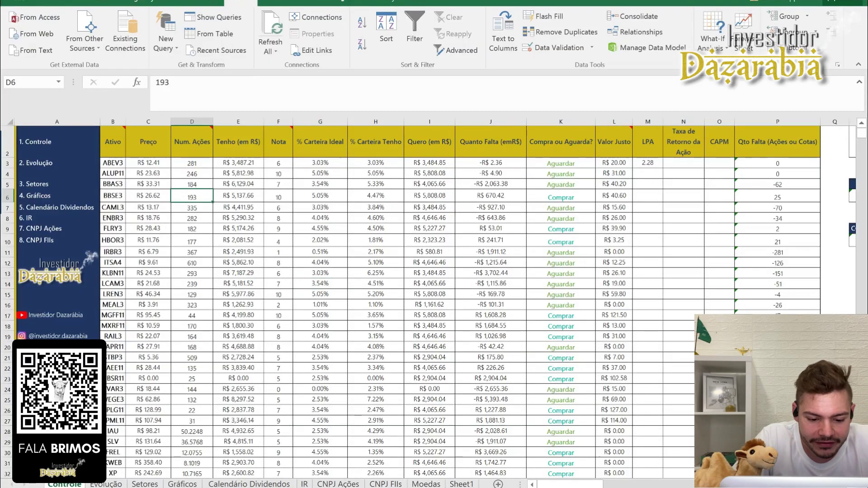
type("218")
left_click(323, 243)
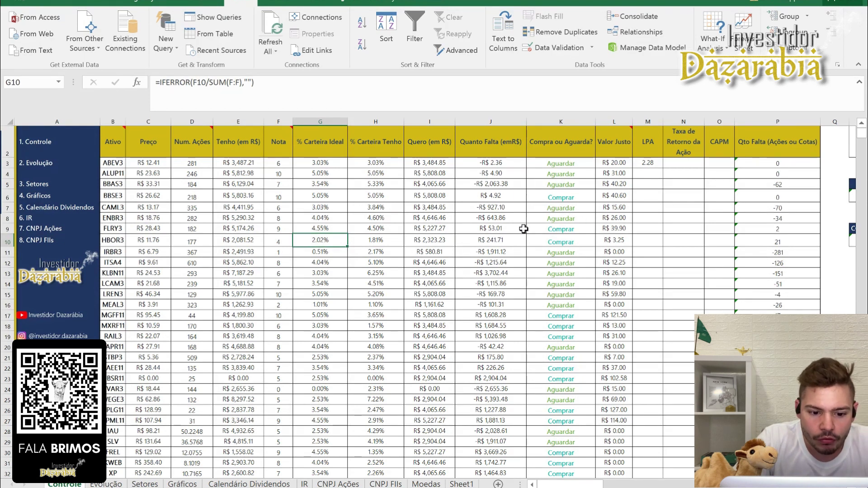
Step: Return to Clear's Swing Trade page and collapse the BBSE3F order book in the asset list
key("alt+Tab")
key("alt+Tab")
key("Tab")
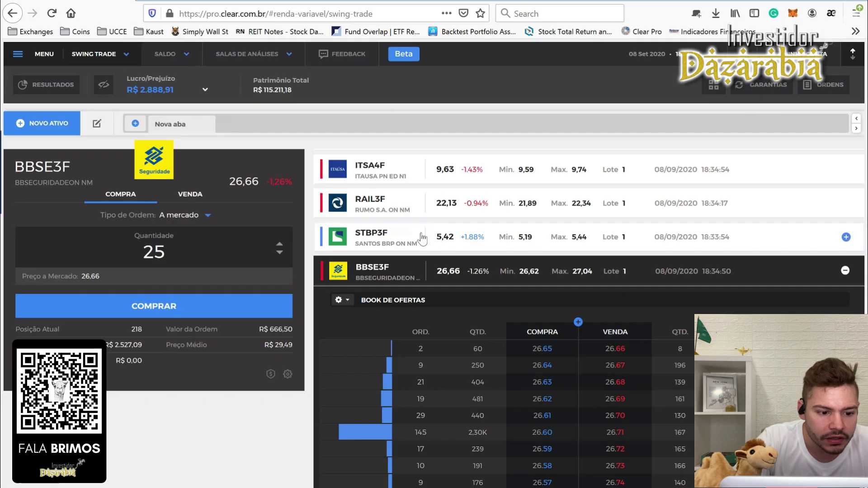
left_click(845, 271)
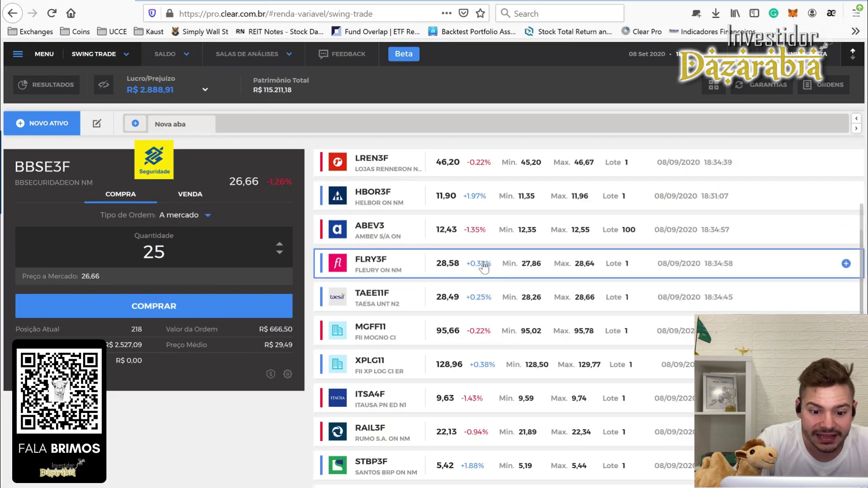
Step: Examine the MGFF11 and UBSR11 rows in Excel, comparing their ideal and held percentages and checking UBSR11's price cell
key("alt+Tab")
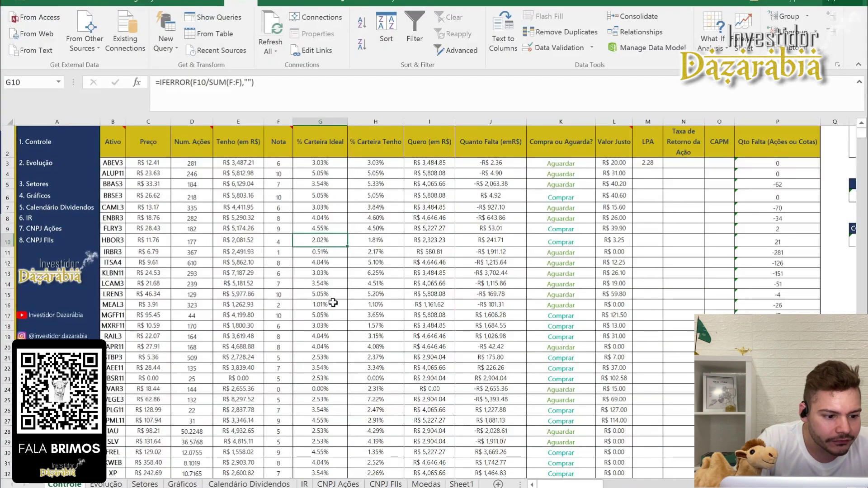
left_click(558, 318)
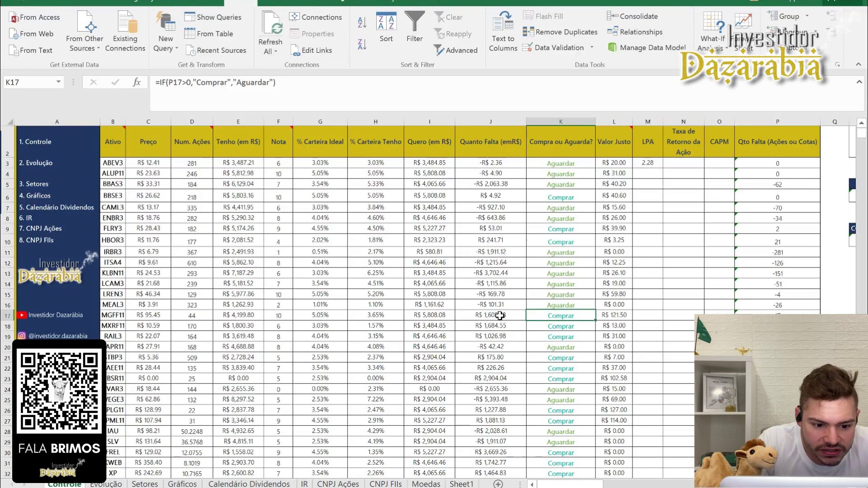
key("Left")
key("Left")
key("Left")
key("Left")
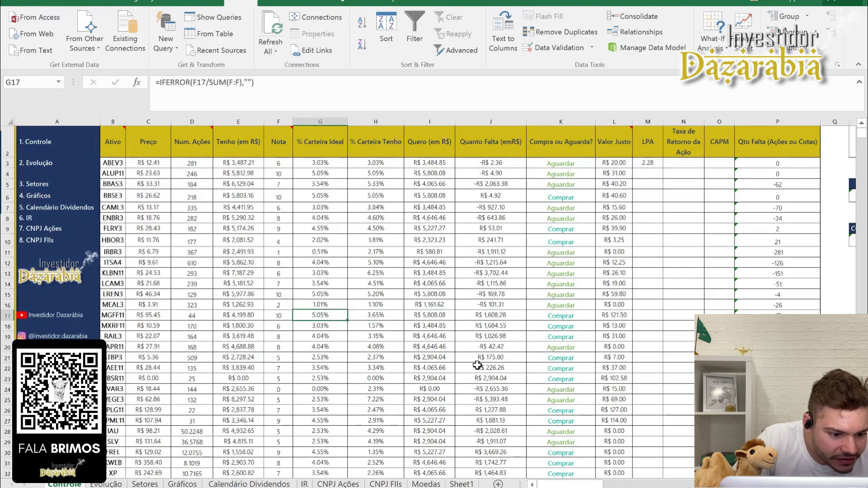
left_click(567, 380)
key("Left")
key("Left")
key("Left")
key("Left")
key("Left")
key("Left")
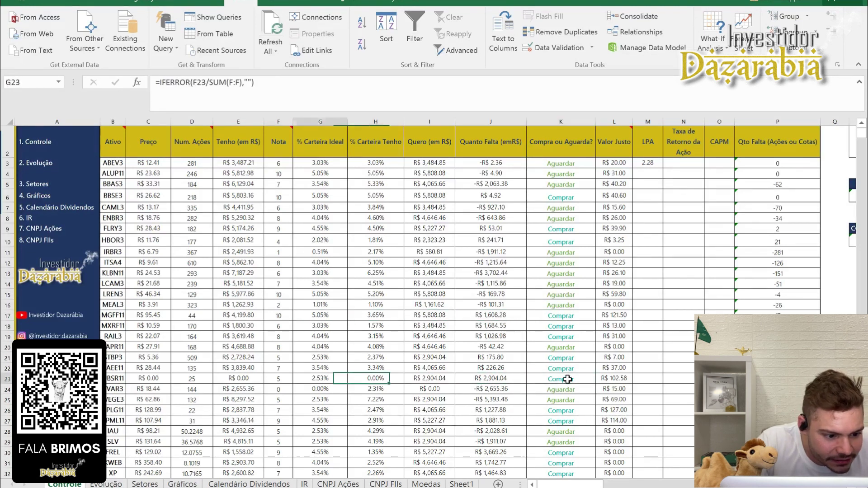
key("Right")
key("Right")
key("Right")
left_click(567, 379)
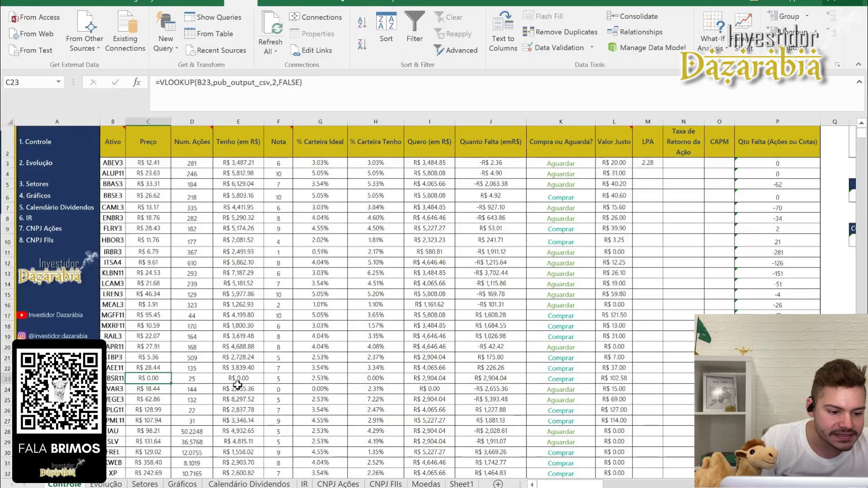
Step: Look up the fund's current quote on the web, searching for ubsr11 and recr11 in new browser tabs
key("alt+Tab")
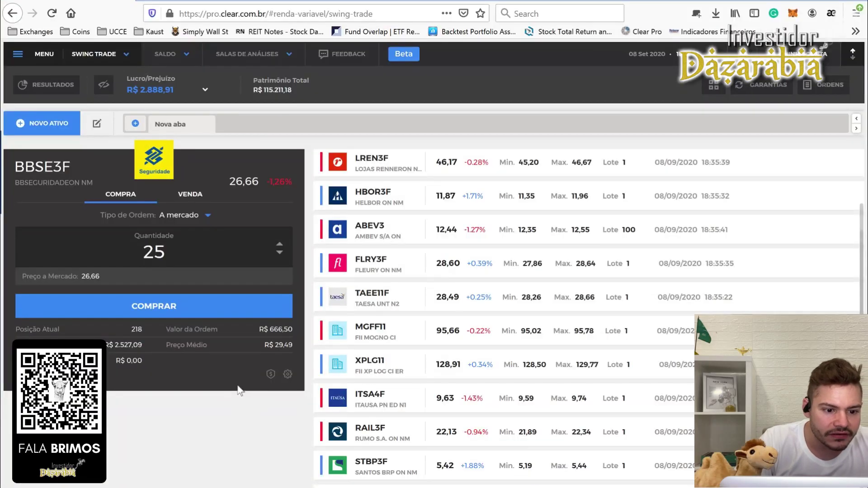
left_click(688, 21)
type("ubs")
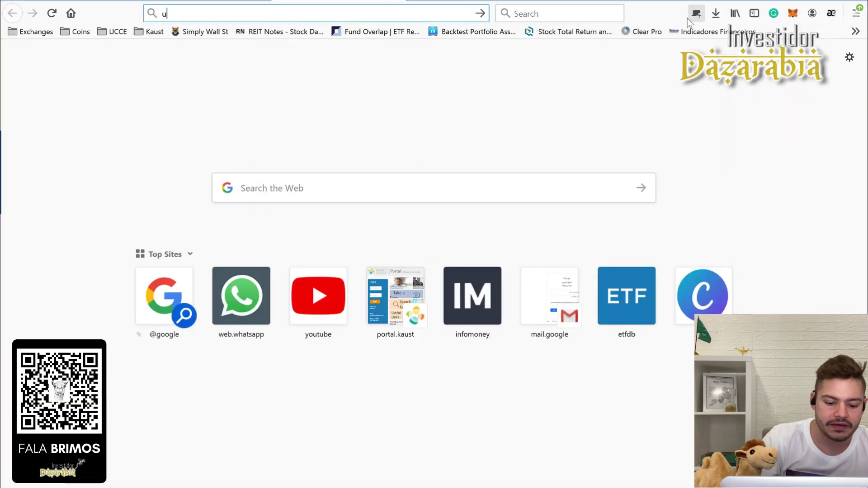
type("r11")
key("Return")
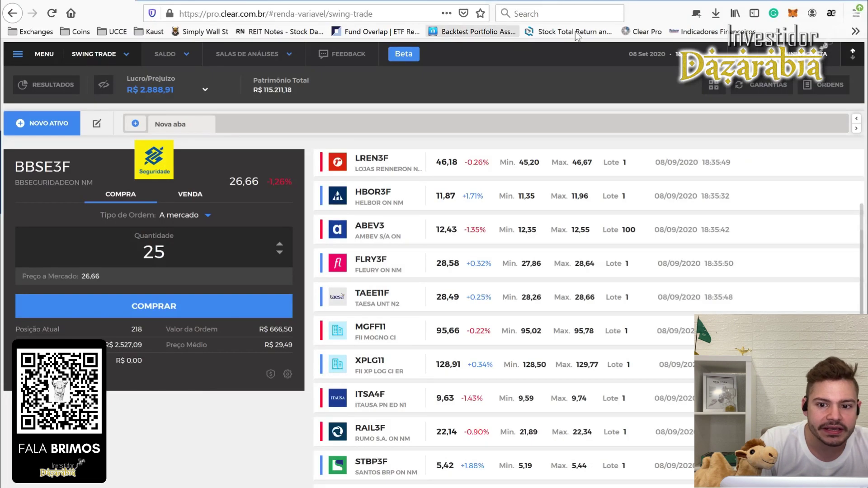
left_click(698, 15)
type("recr11")
key("Return")
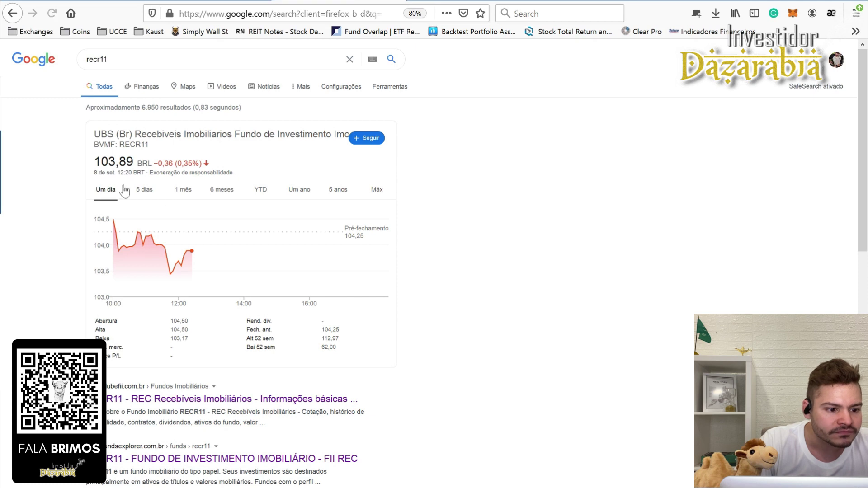
Step: Switch to Excel and replace UBSR11's price lookup with 103.89
key("alt+Tab")
type("103")
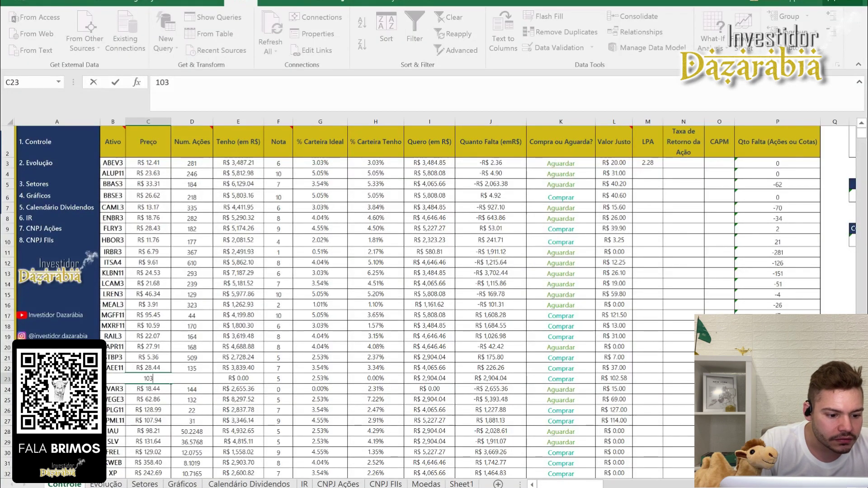
left_click(166, 335)
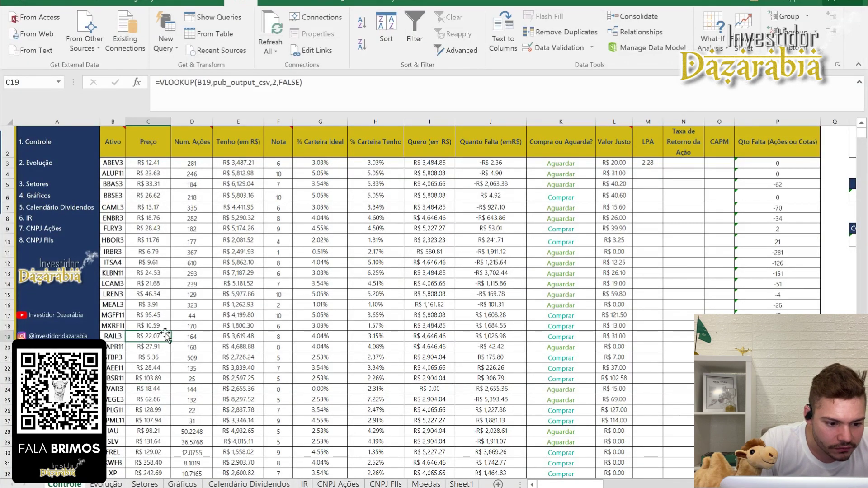
Step: Check UBSR11's recommendation in Excel, add RECR11 to Clear's asset list and set its market buy quantity to 3
left_click(575, 379)
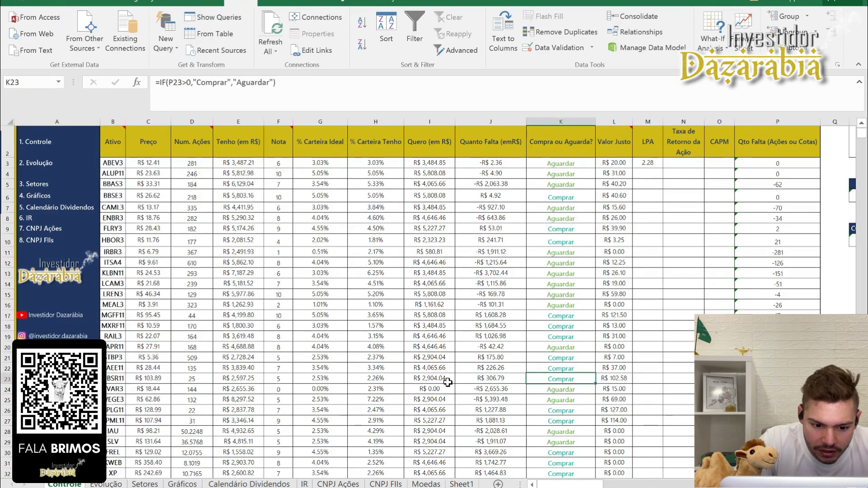
key("alt+Tab")
key("alt+Tab")
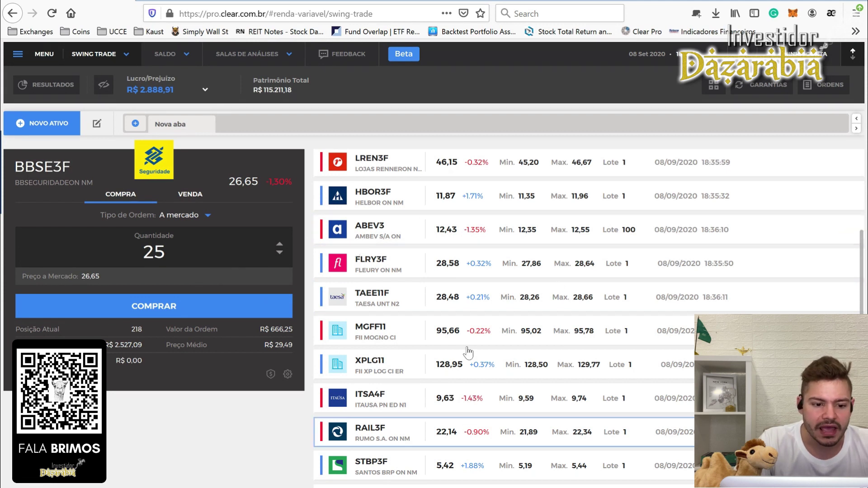
left_click(51, 127)
type("RECR11")
left_click(280, 294)
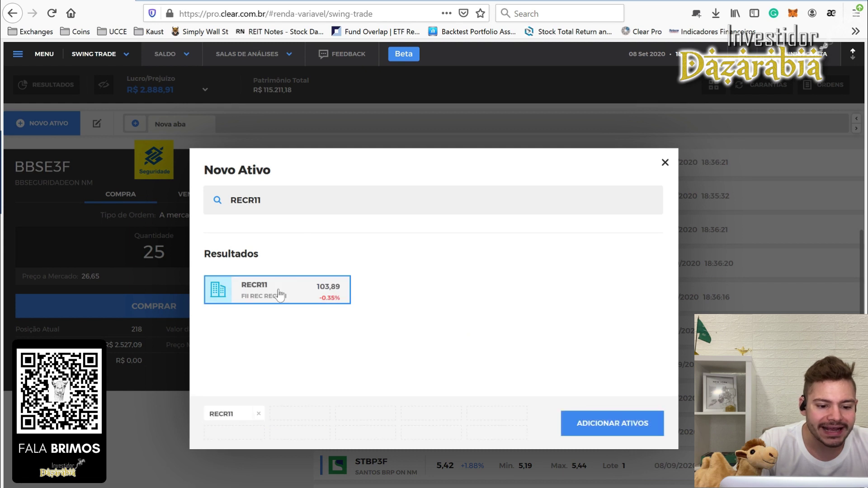
left_click(568, 416)
double_click(154, 252)
type("3")
Step: Switch to Excel and review MGFF11's held percentage, target value and missing purchase amount
key("alt+Tab")
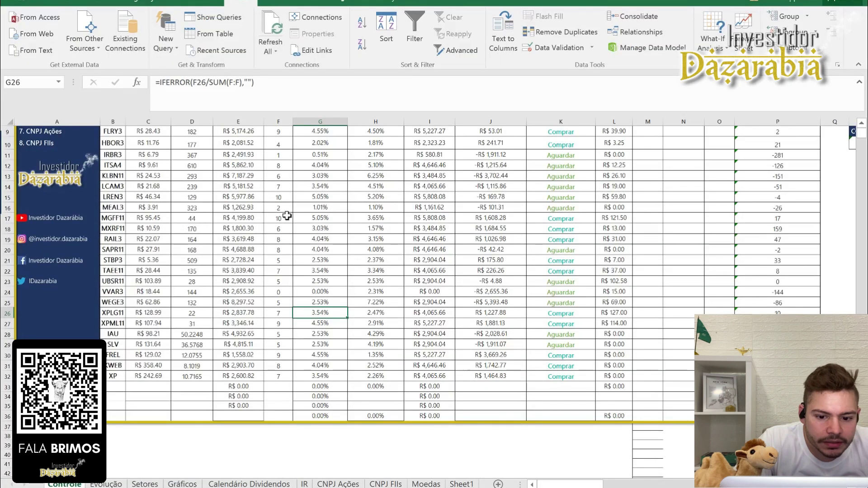
left_click(500, 219)
key("Left")
key("Left")
key("Left")
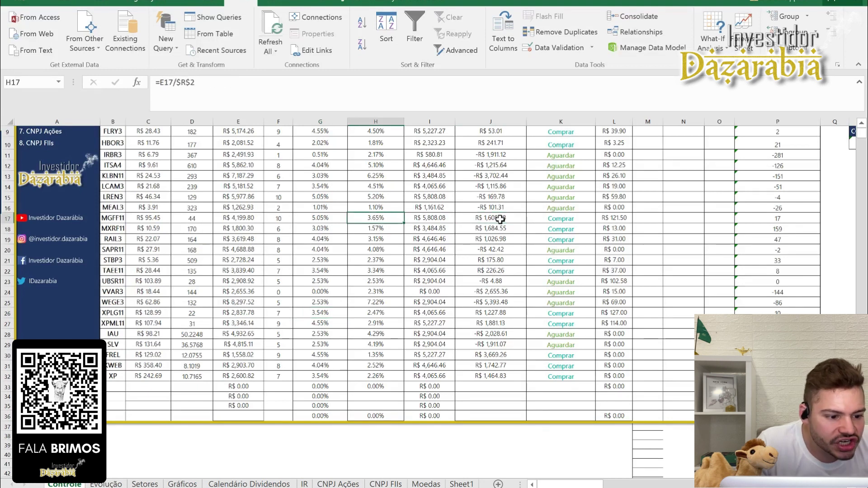
key("Right")
key("Right")
key("Right")
Step: Return to Clear, collapse the RECR11 order book and look through the listed assets
key("alt+Tab")
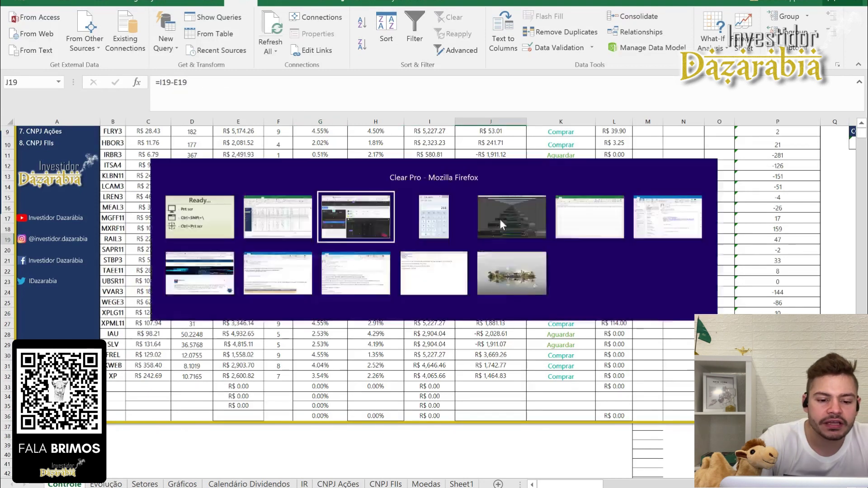
left_click(845, 271)
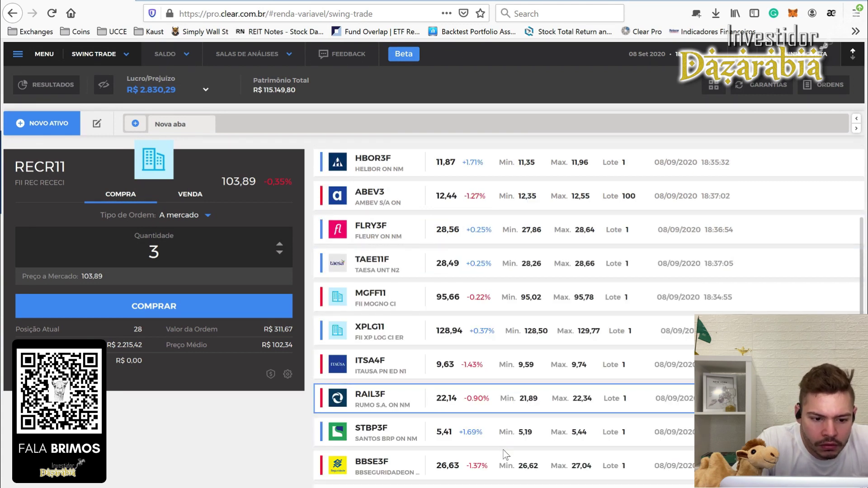
scroll(506, 452, "up", 3)
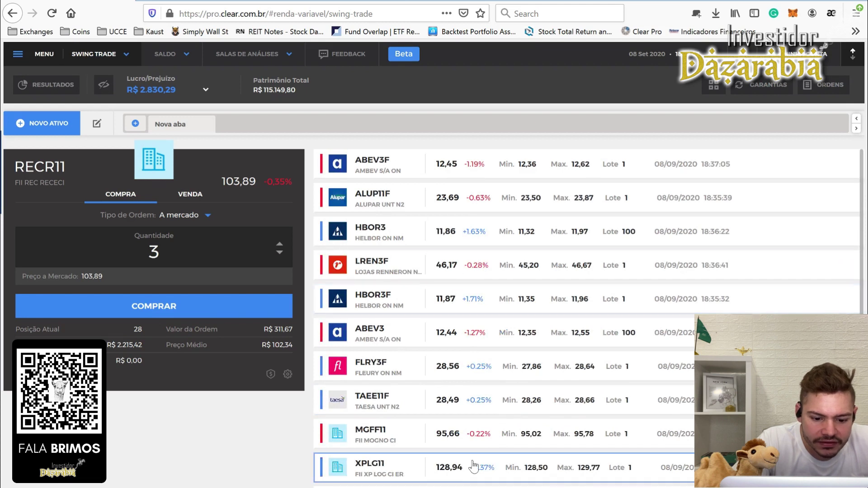
scroll(425, 456, "down", 3)
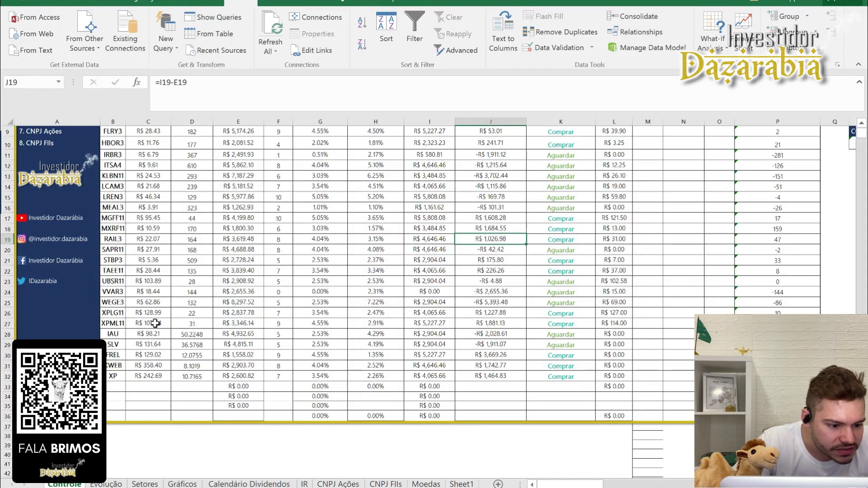
Step: Examine XPML11's price, allocation percentages, missing purchase amount and recommendation in the Excel sheet
left_click(149, 323)
key("Right")
key("Right")
key("Right")
key("Right")
key("Right")
key("Right")
key("Right")
key("Right")
key("Right")
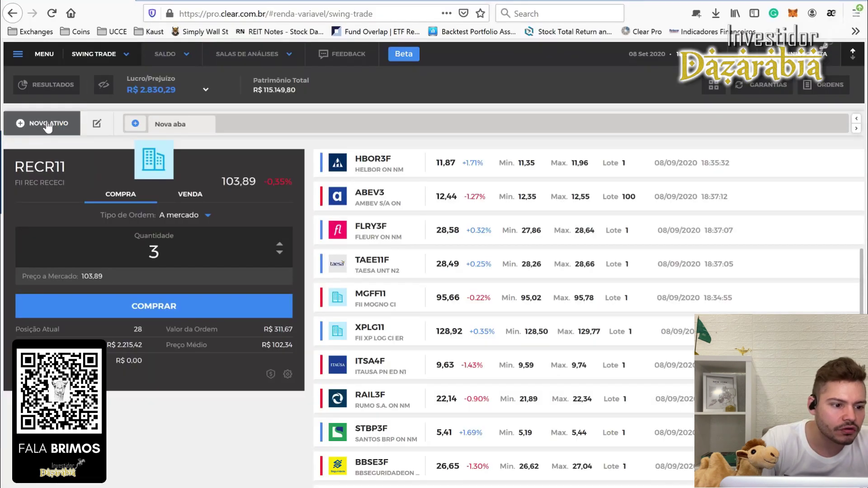
Step: Return to Clear, search the new assets for XPML11 and add it to the asset list
left_click(48, 123)
type("xpml11")
left_click(285, 289)
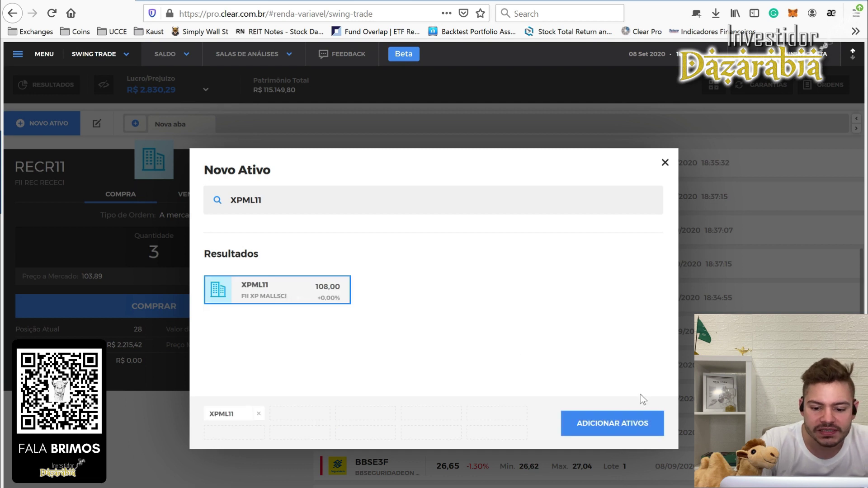
left_click(624, 423)
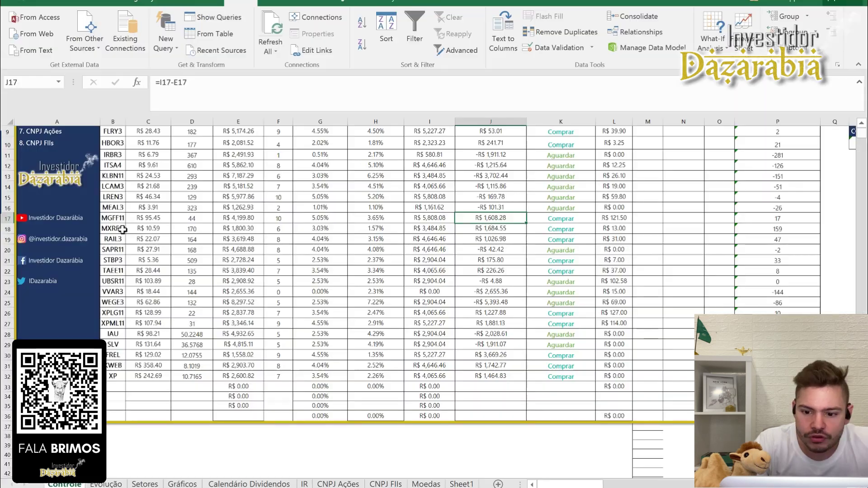
Step: Switch to Excel and examine MGFF11's missing purchase amount, recommendation, held percentage and target value
key("Right")
key("Right")
key("Right")
key("Right")
key("Right")
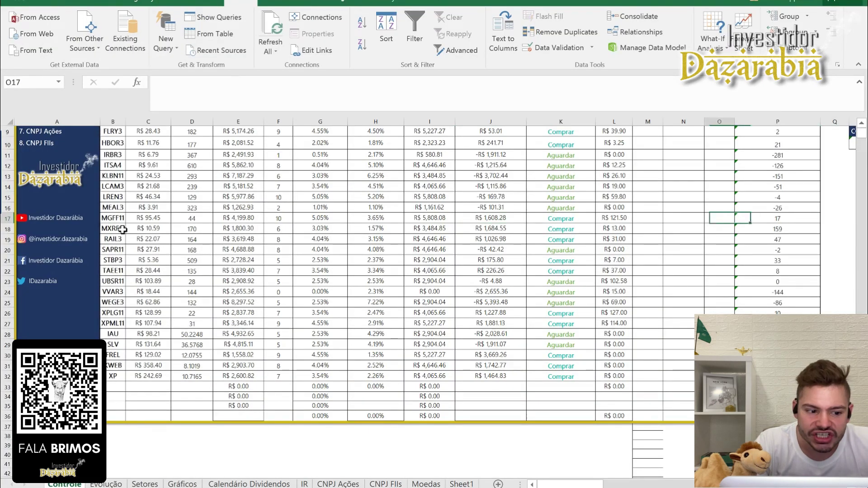
key("Left")
key("Left")
key("Left")
key("Left")
key("Left")
key("Left")
key("Left")
key("Left")
key("Left")
key("Right")
key("Right")
key("Right")
key("Right")
key("Right")
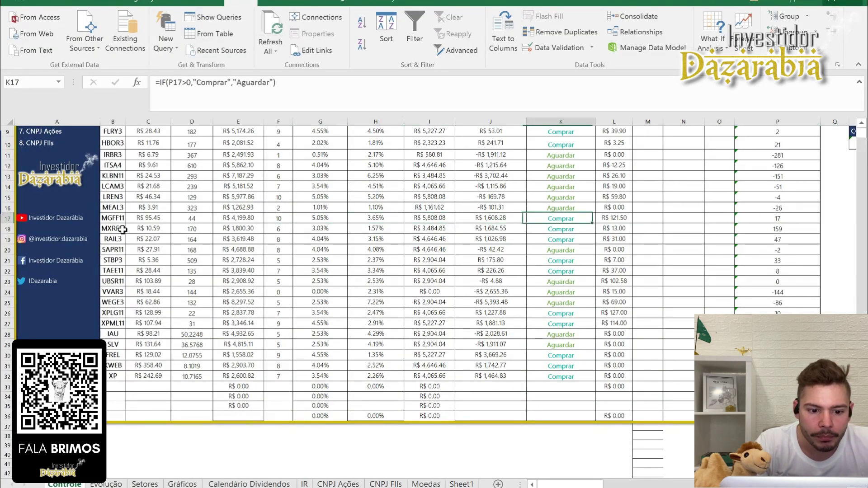
key("Left")
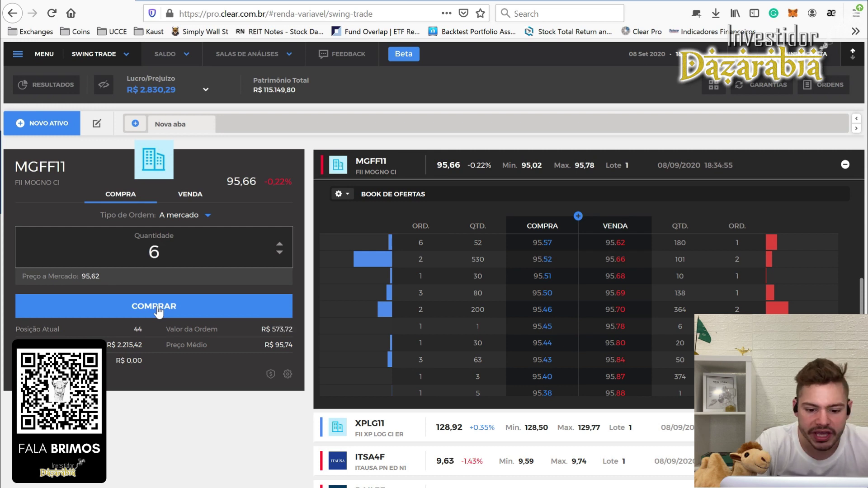
Step: Place the market buy order for 6 MGFF11 on Clear and set MGFF11's quantity to 48 in Excel
left_click(158, 311)
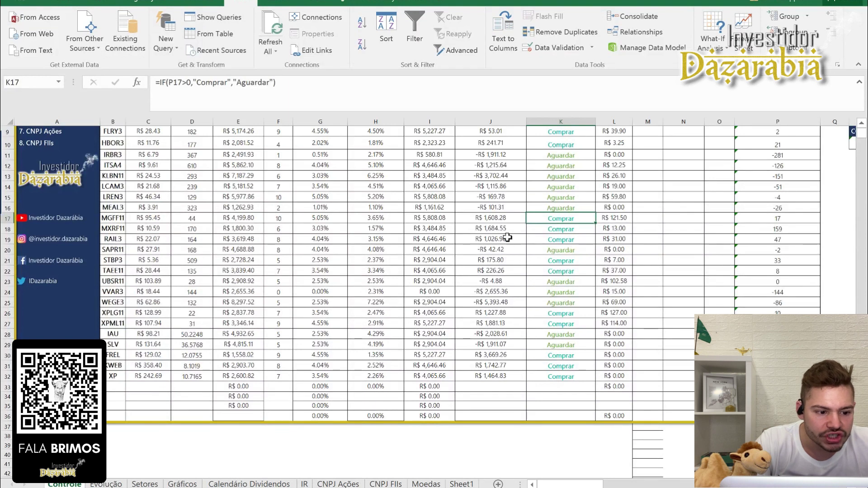
left_click(196, 221)
type("48")
key("Return")
Step: Examine MXRF11's percentages, target value, missing purchase amount and recommendation in the Excel sheet
key("Right")
key("Right")
key("Right")
key("Right")
key("Right")
key("Right")
key("Right")
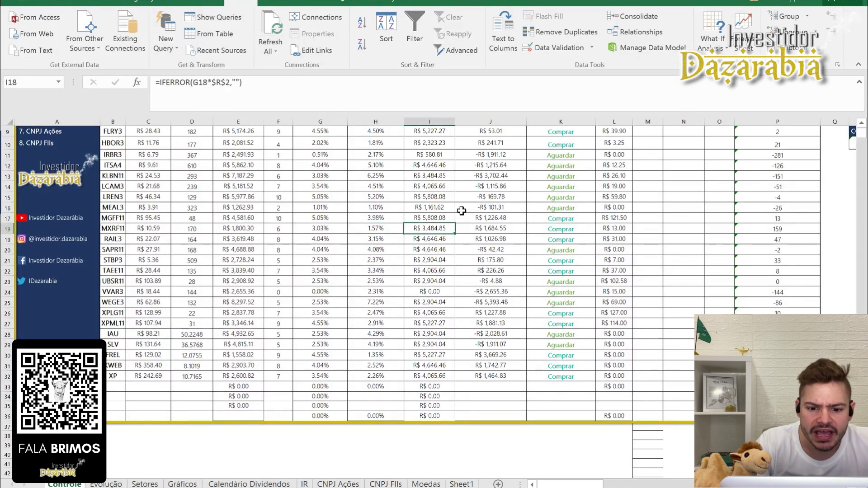
key("Right")
key("Left")
key("Right")
key("Right")
key("Right")
key("Right")
key("Left")
key("Left")
key("Left")
key("Left")
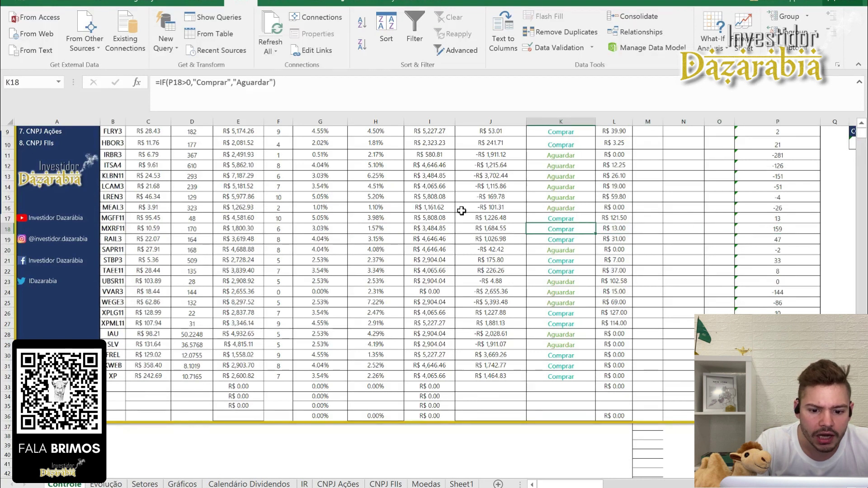
key("Left")
key("Left")
key("Right")
key("Right")
Step: Compare the rows below MXRF11 and examine TAEE11's quantity, target value and recommendation
key("Down")
key("Down")
key("Down")
key("Left")
key("Left")
key("Left")
key("Left")
key("Down")
key("Right")
key("Right")
key("Right")
key("Right")
key("Right")
key("Right")
key("Left")
key("Left")
key("Left")
key("Left")
key("Left")
key("Left")
key("Left")
key("Left")
key("Left")
key("Left")
key("Left")
key("Right")
Step: Return to Clear, collapse the MGFF11 order book and look for TAEE11F among the assets
key("alt+Tab")
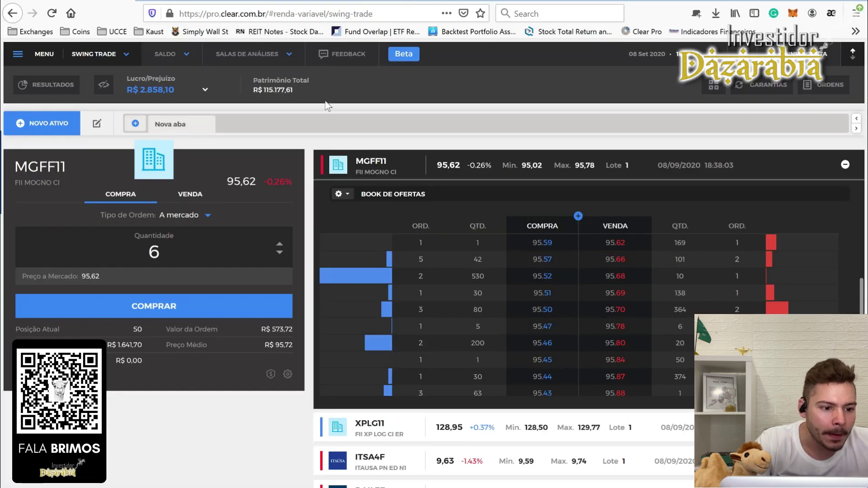
left_click(846, 165)
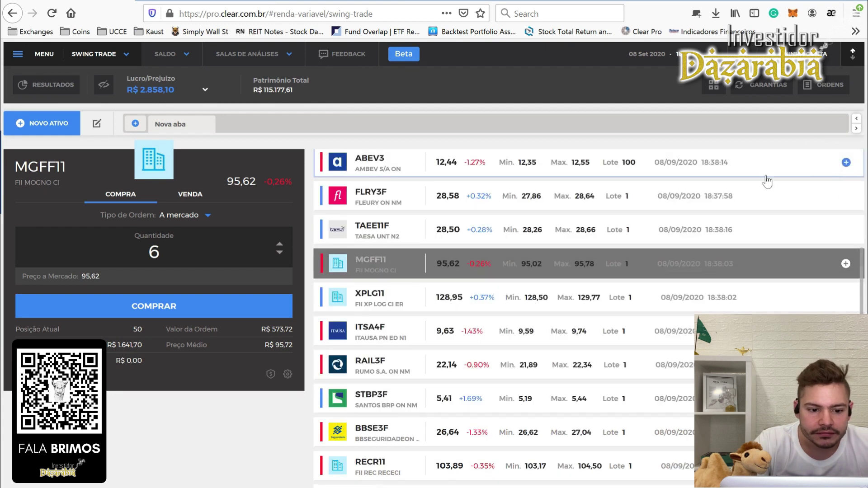
scroll(528, 310, "up", 4)
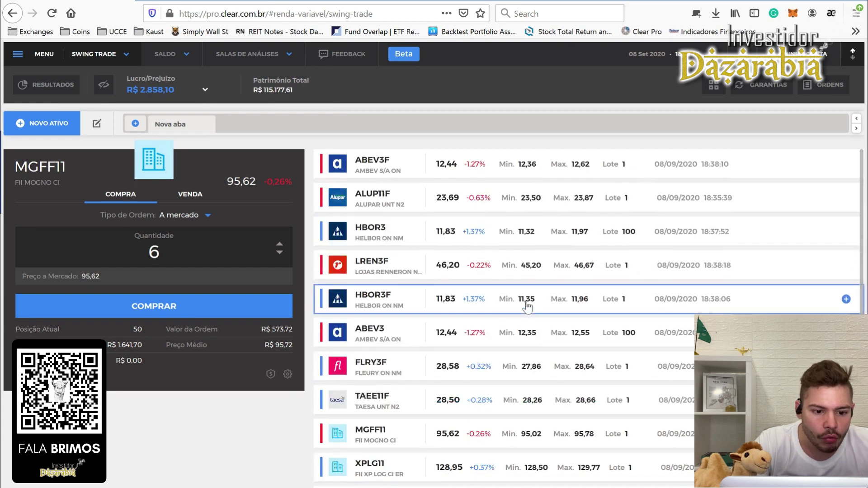
left_click(31, 123)
type("TAE")
left_click(429, 240)
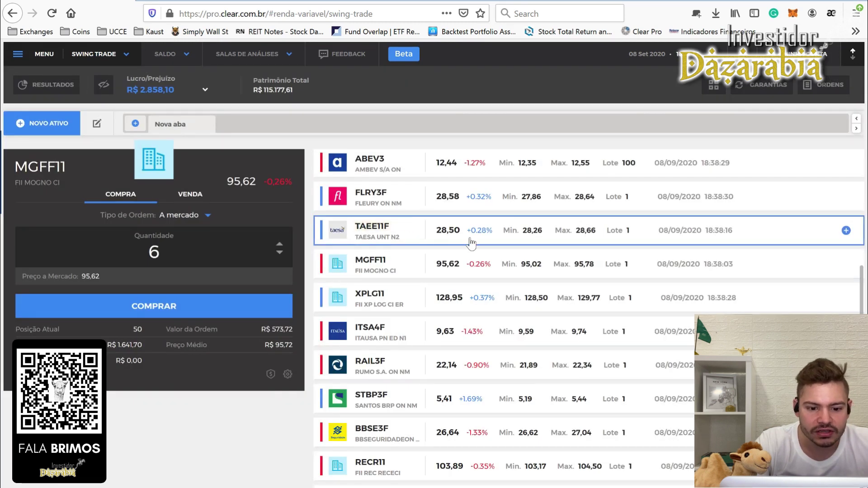
Step: Switch to Excel and check TAEE11's missing purchase amount, recommendation and number of units to buy
key("alt+Tab")
key("Right")
key("Right")
key("Right")
key("Right")
key("Right")
key("Right")
key("Right")
key("Right")
key("Right")
key("Right")
key("Right")
key("Right")
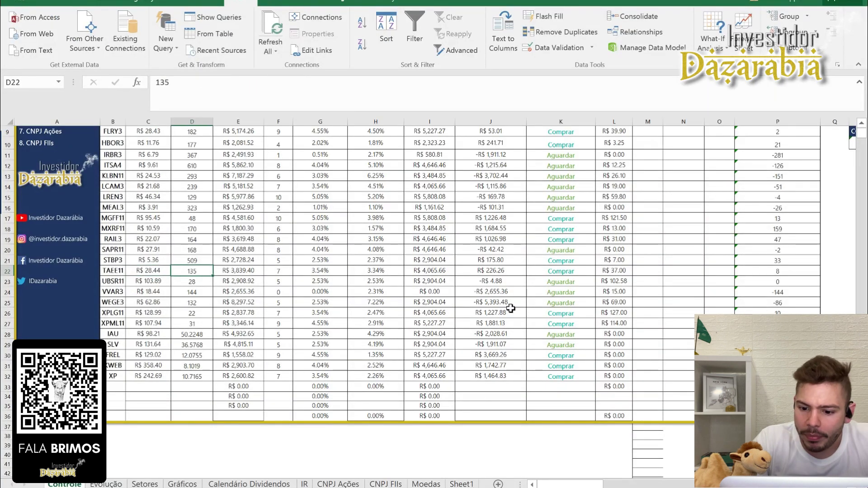
key("Right")
key("Right")
key("Left")
key("Left")
key("Left")
key("Left")
key("Right")
key("Right")
key("Left")
key("Left")
key("Left")
key("Left")
key("Left")
key("Left")
key("Right")
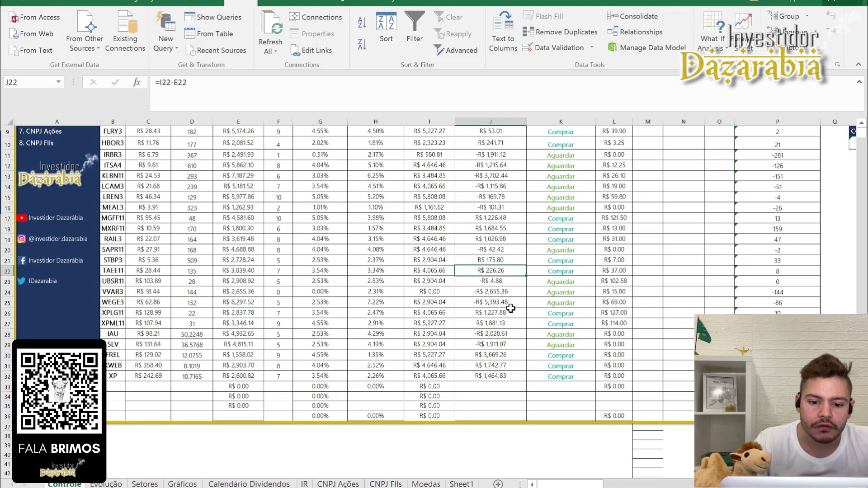
Step: Buy 8 TAEE11F at market on Clear, and switch to Excel to update TAEE11's quantity to 143
key("alt+Tab")
left_click(458, 228)
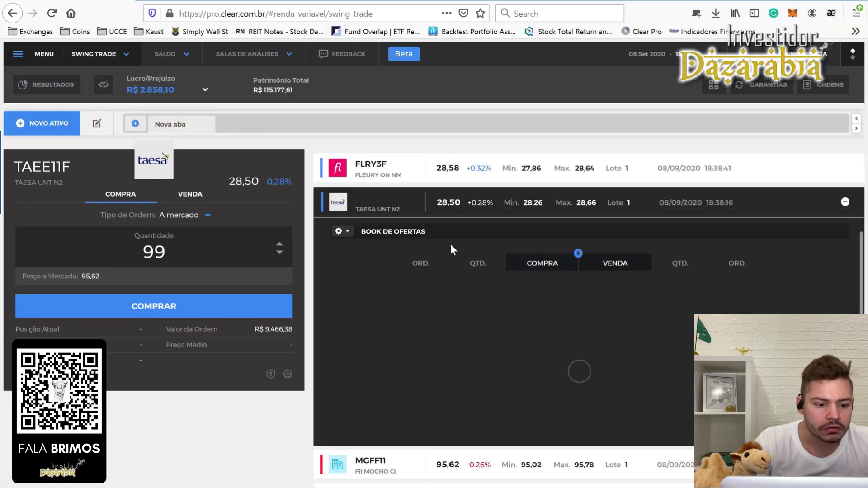
double_click(154, 252)
type("8")
left_click(154, 436)
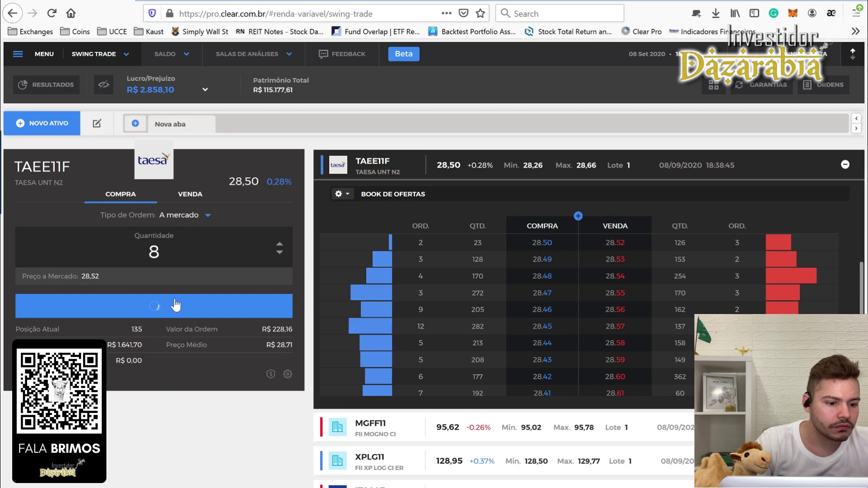
key("alt+Tab")
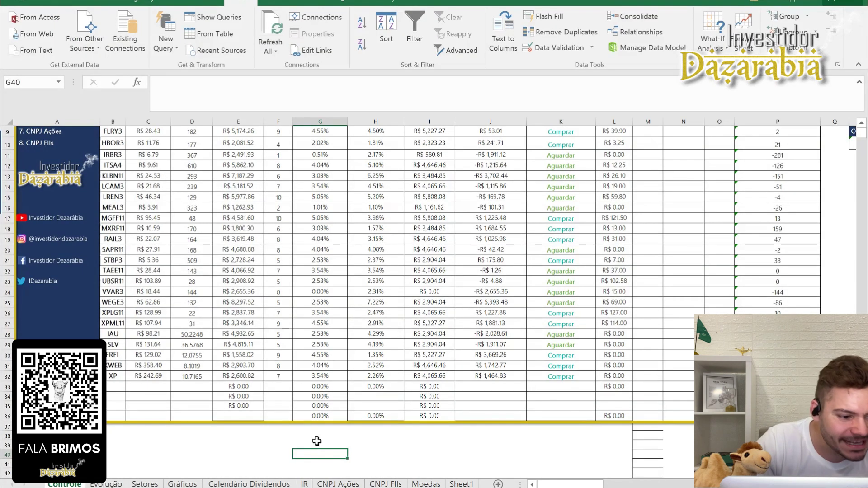